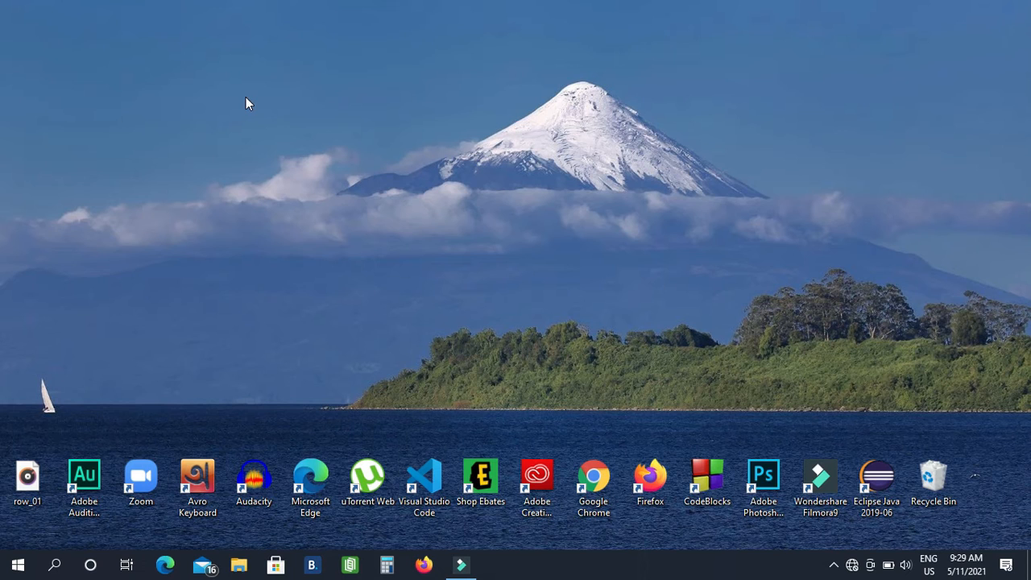
# - Launch Adobe Audition and start a recording in a new audio file
pyautogui.doubleClick(70, 495)
pyautogui.doubleClick(71, 490)
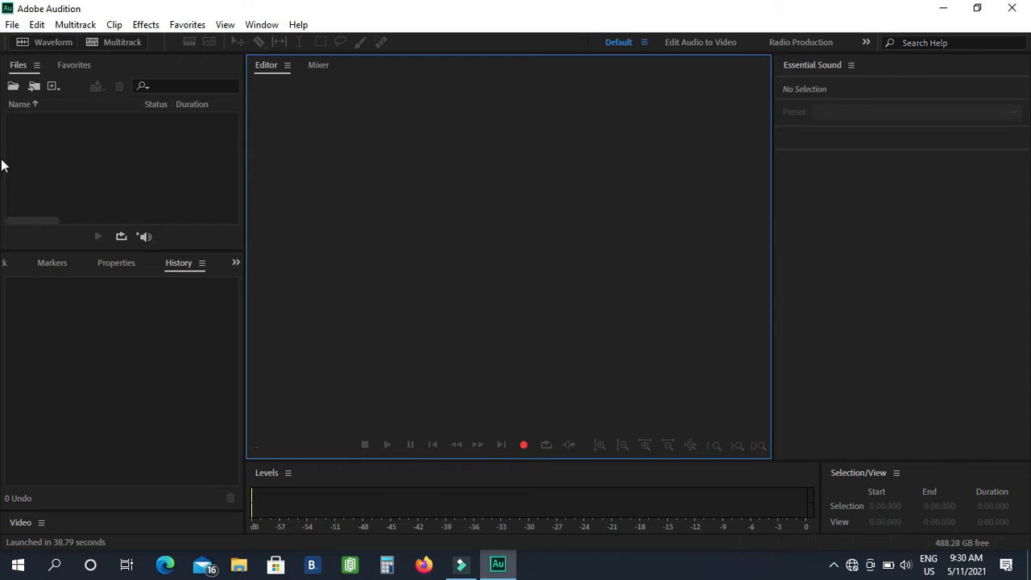
pyautogui.click(524, 445)
pyautogui.click(522, 444)
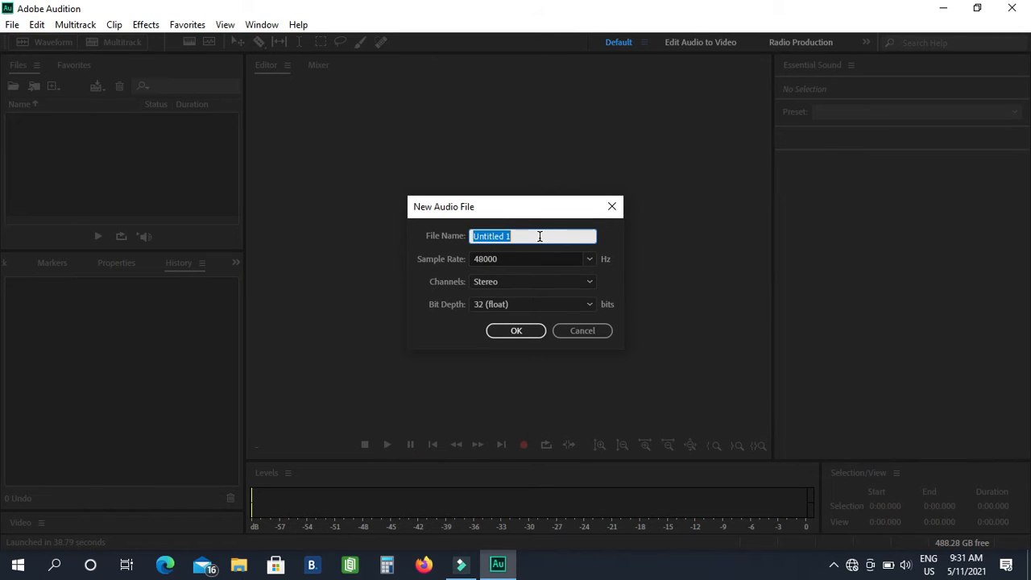
# - Create the new audio file named test with a 48000 Hz sample rate, Stereo channels and 32 (float) bit depth
pyautogui.write('test')
pyautogui.click(541, 258)
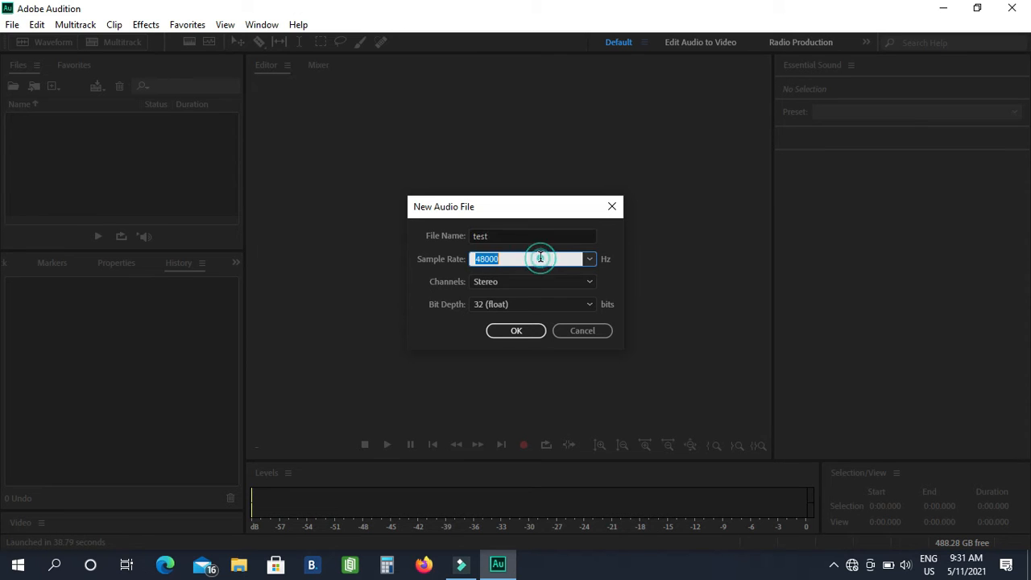
pyautogui.click(590, 259)
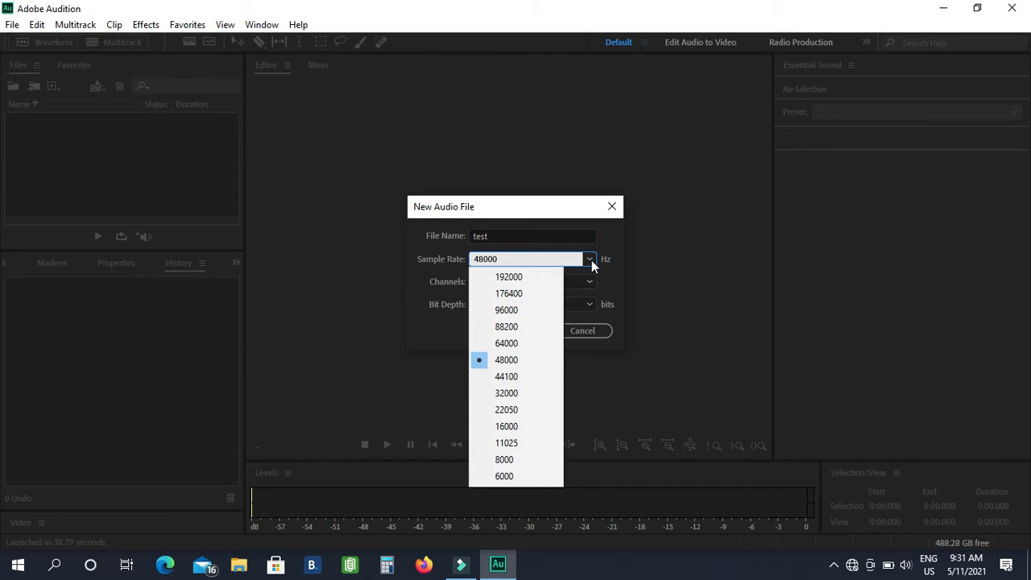
pyautogui.click(519, 363)
pyautogui.click(531, 281)
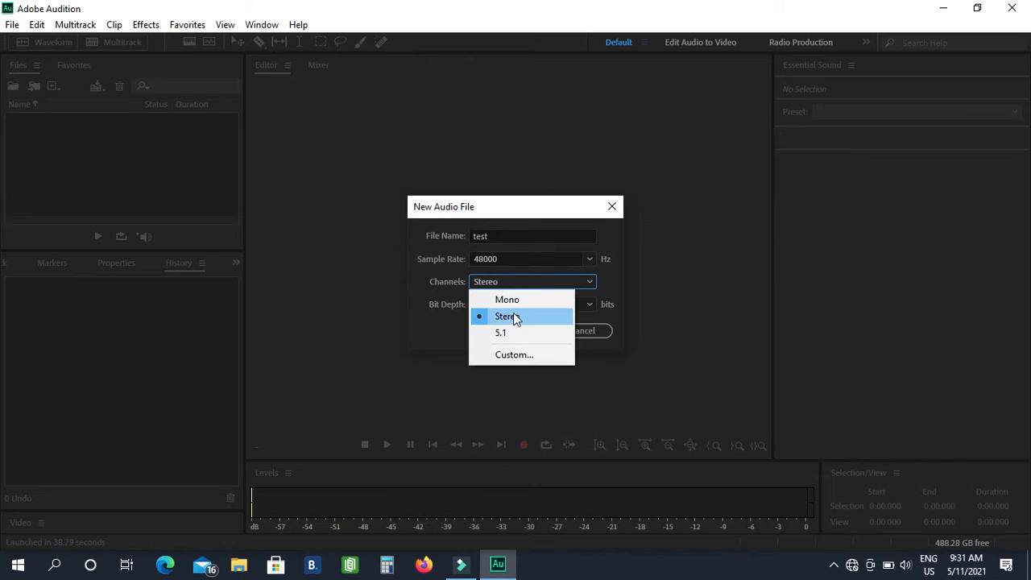
pyautogui.click(510, 316)
pyautogui.click(520, 305)
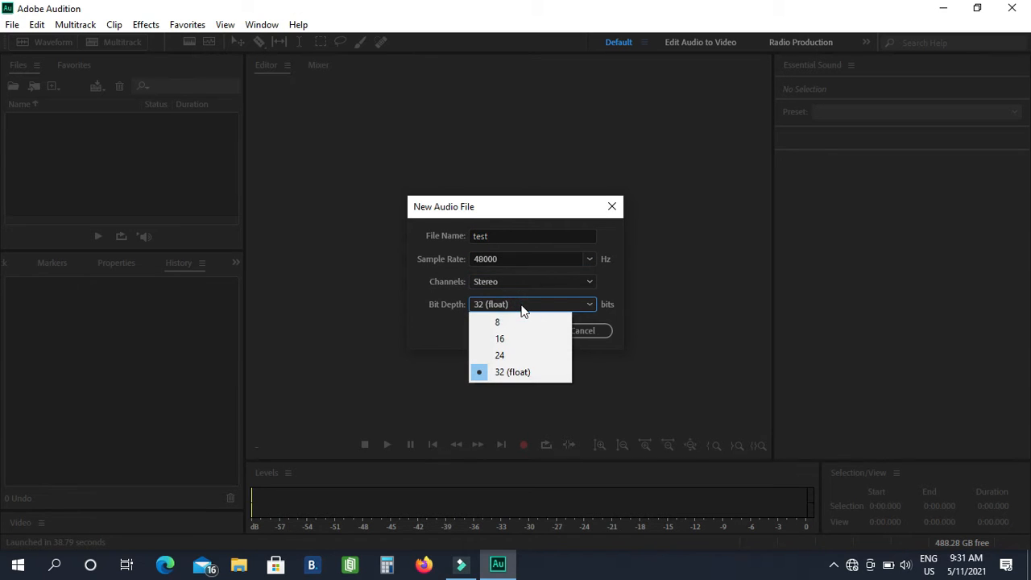
pyautogui.click(519, 372)
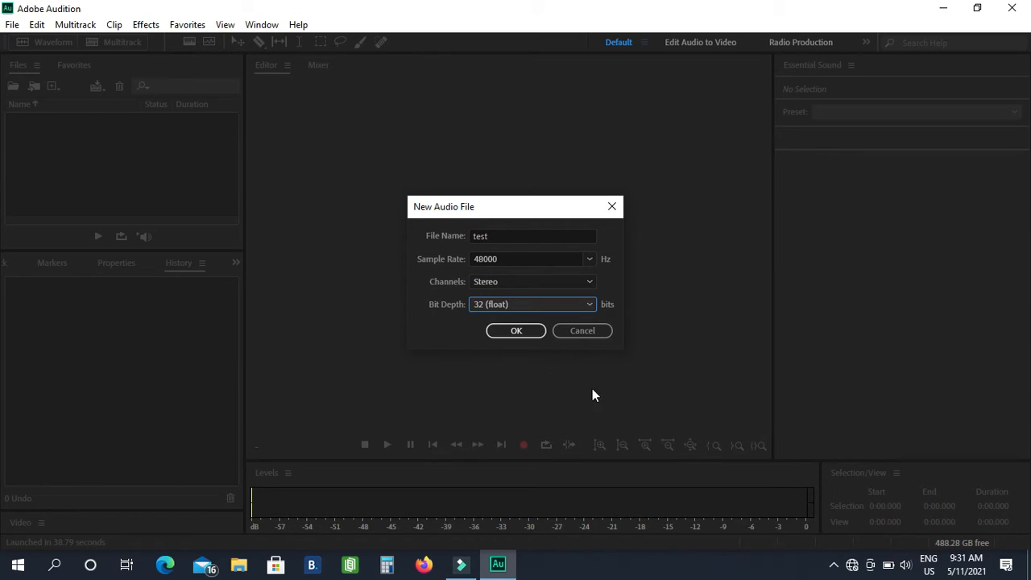
pyautogui.click(529, 332)
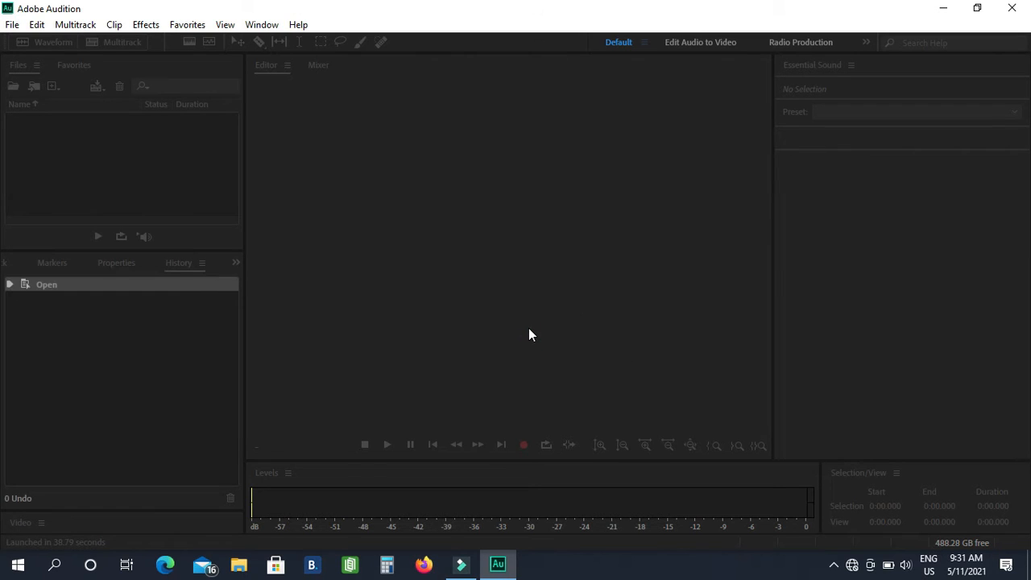
# - Record a voice take of about 23 seconds into the test file and stop the recording
pyautogui.hotkey('shift', 'space')
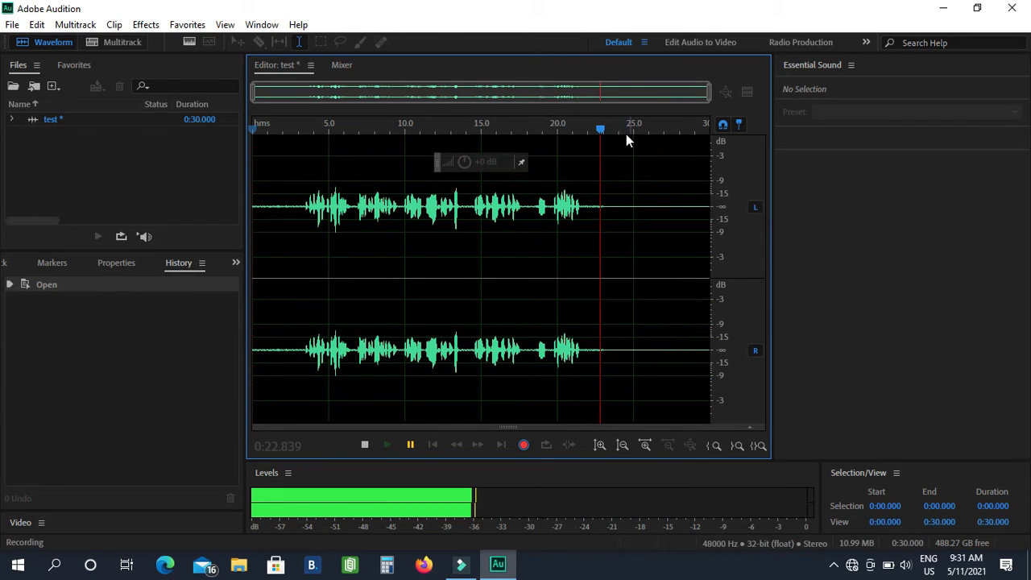
pyautogui.click(601, 131)
pyautogui.click(364, 445)
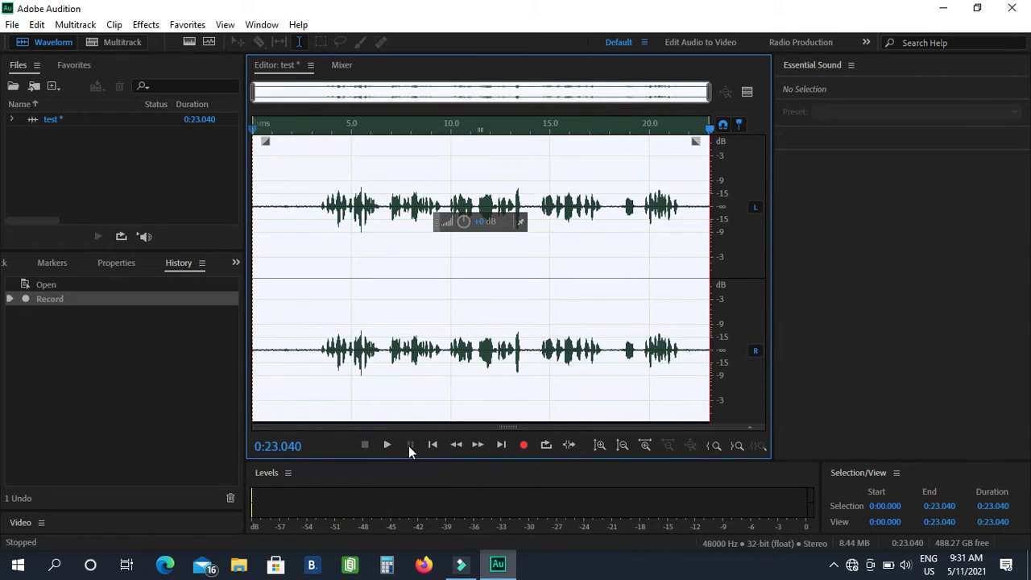
# - Play back the recorded voice take and pause the playback
pyautogui.click(387, 446)
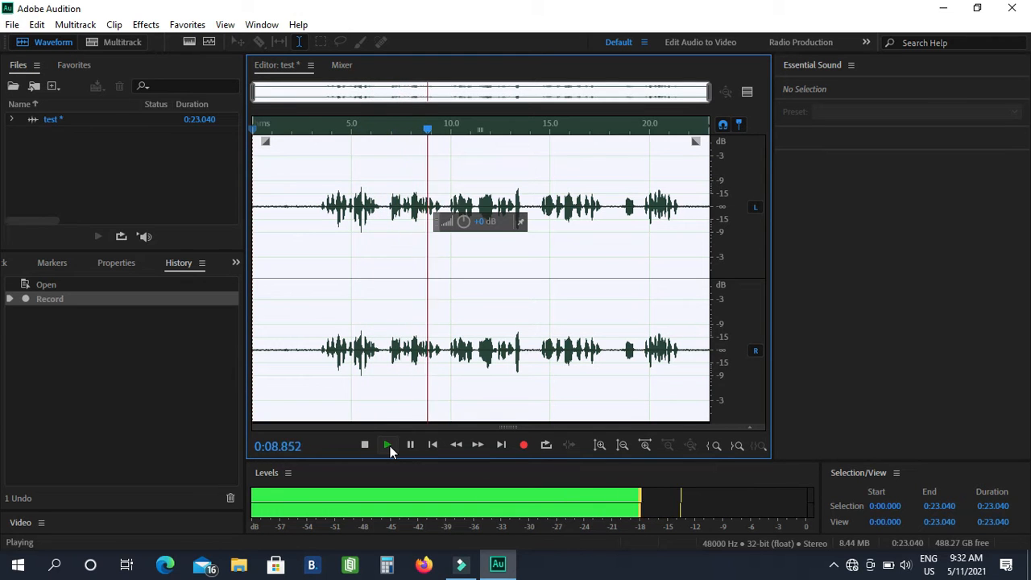
pyautogui.click(388, 445)
pyautogui.click(410, 444)
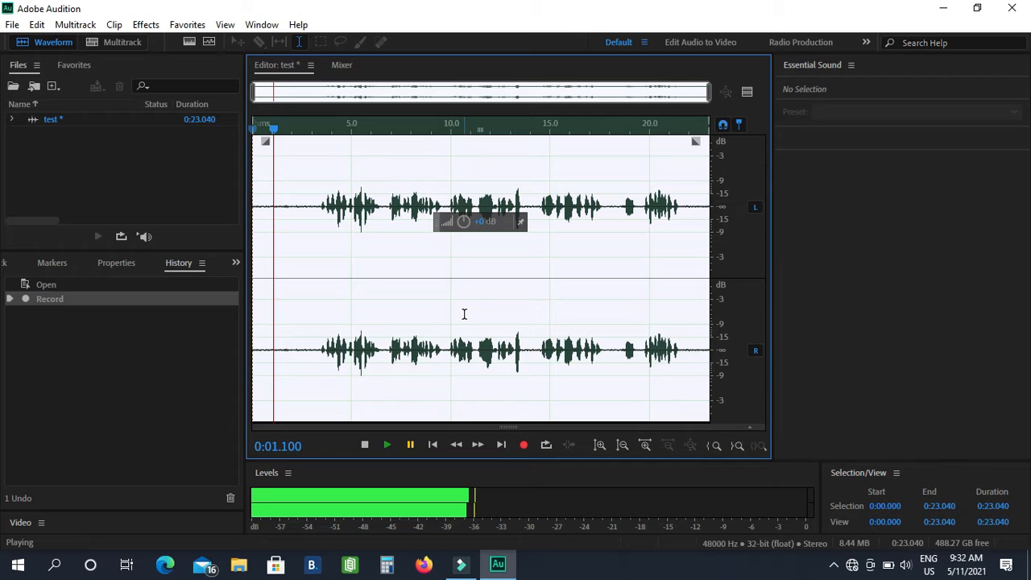
# - Select the speechless opening of the recording, from 0 to about 3.5 seconds, and capture it as a noise print
pyautogui.click(320, 209)
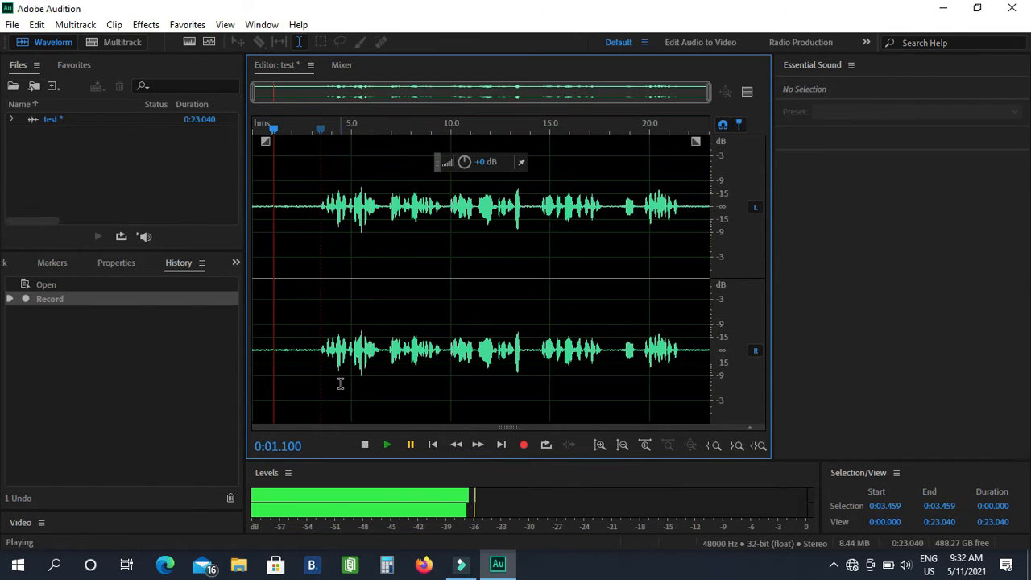
pyautogui.click(321, 351)
pyautogui.moveTo(322, 351); pyautogui.dragTo(235, 351)
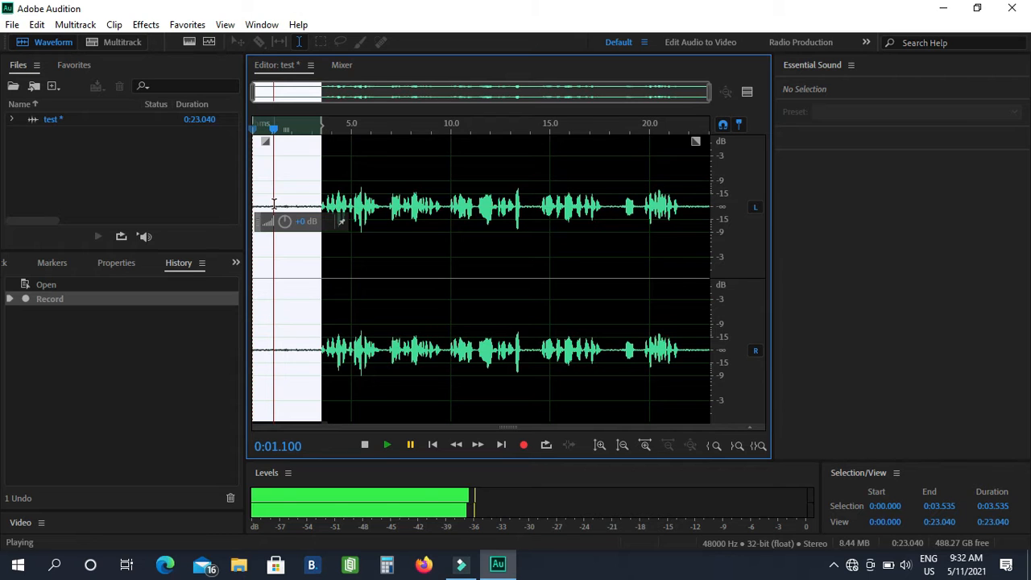
pyautogui.click(307, 348)
pyautogui.moveTo(321, 348); pyautogui.dragTo(241, 354)
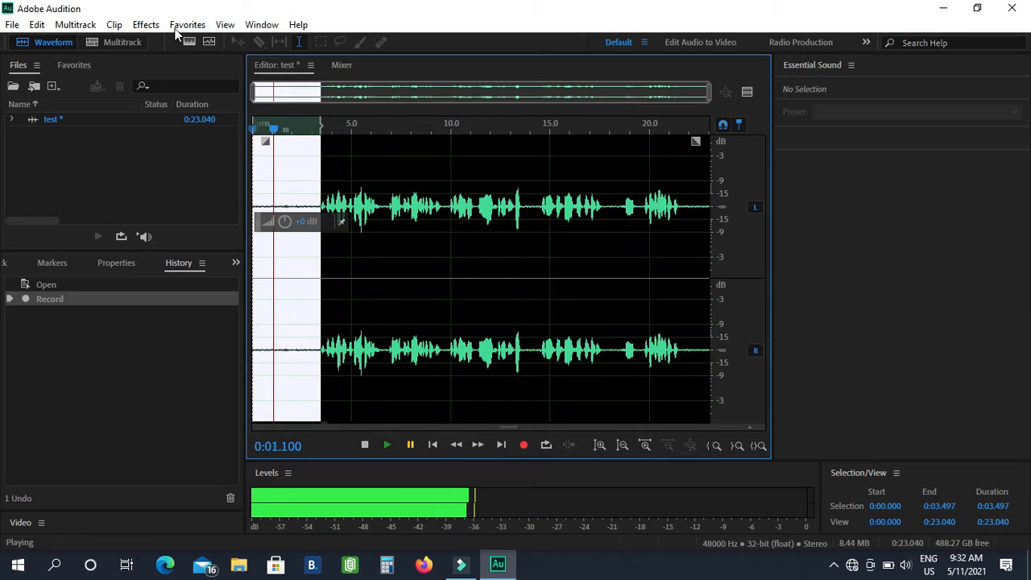
pyautogui.click(145, 24)
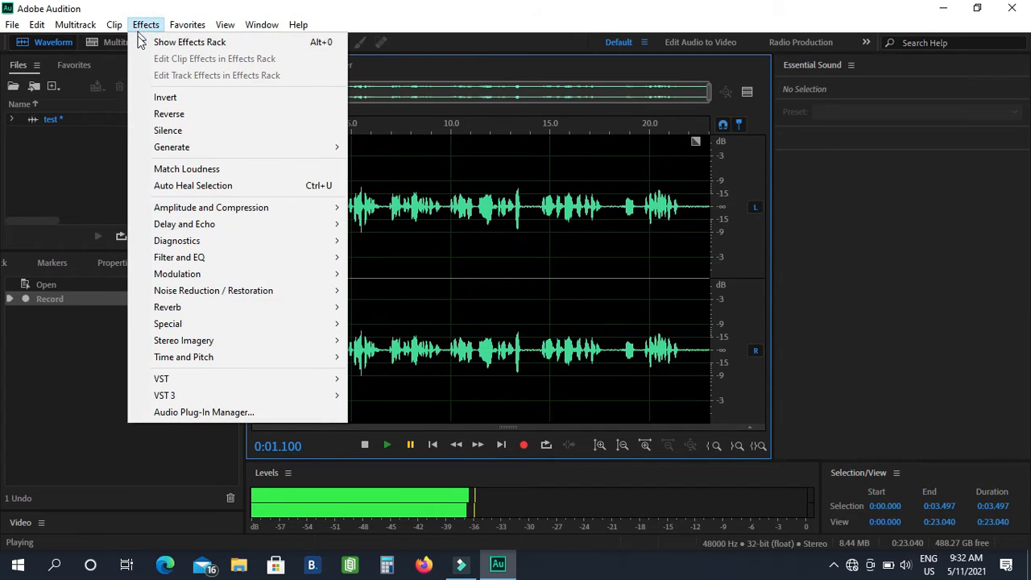
pyautogui.moveTo(194, 296)
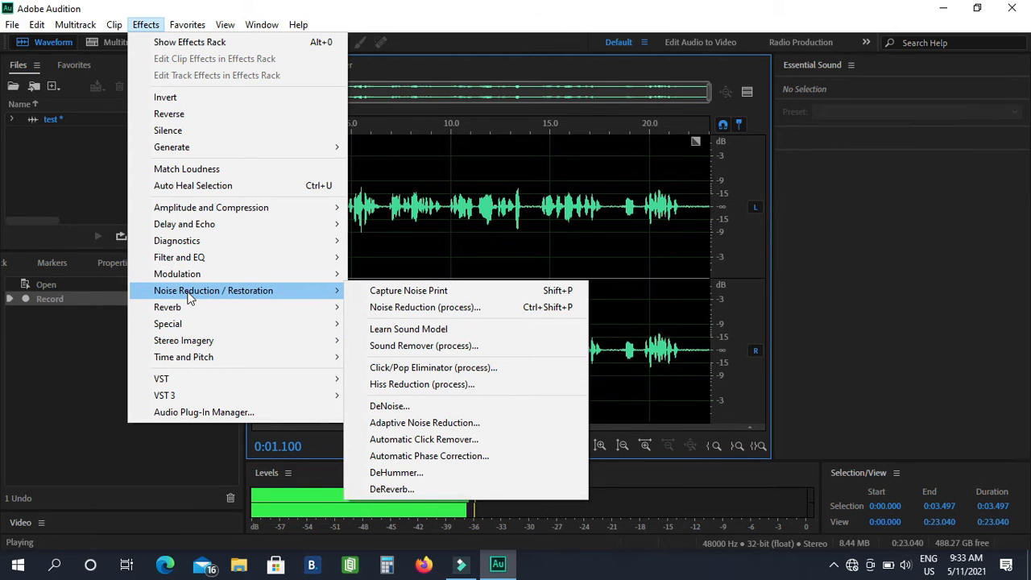
pyautogui.click(364, 295)
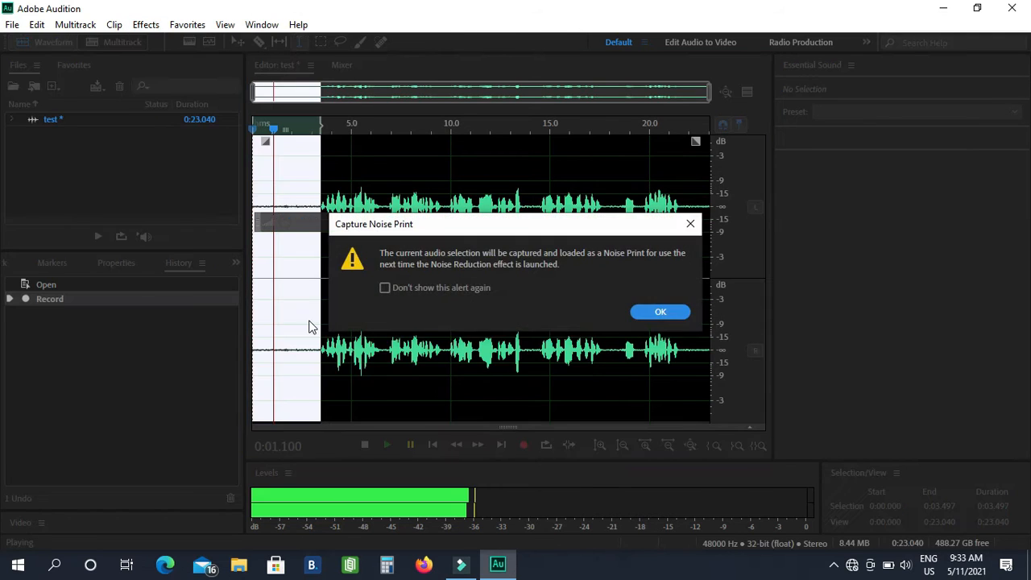
pyautogui.click(654, 315)
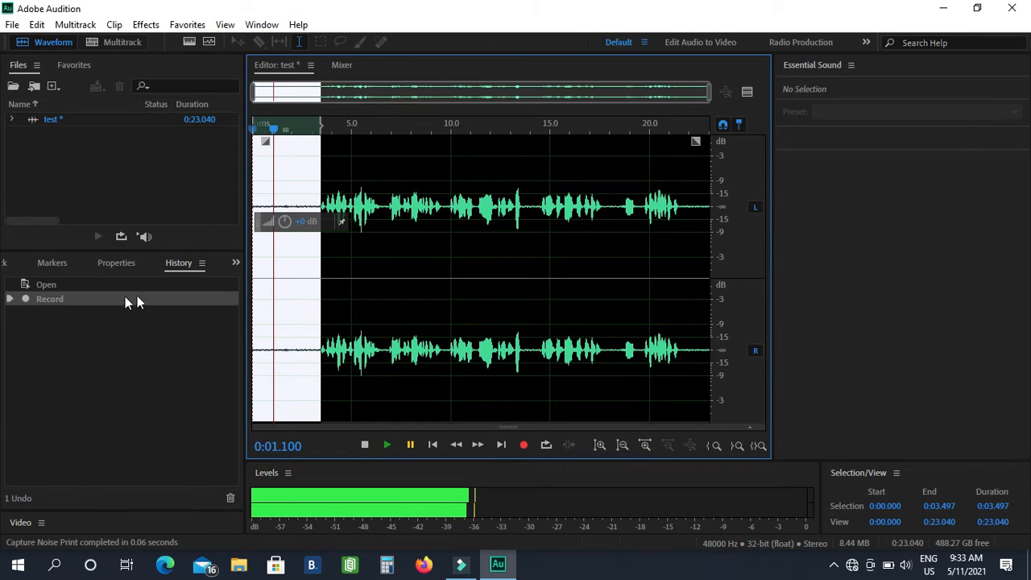
# - Select the entire recording and open the Noise Reduction (process) effect for it
pyautogui.doubleClick(370, 285)
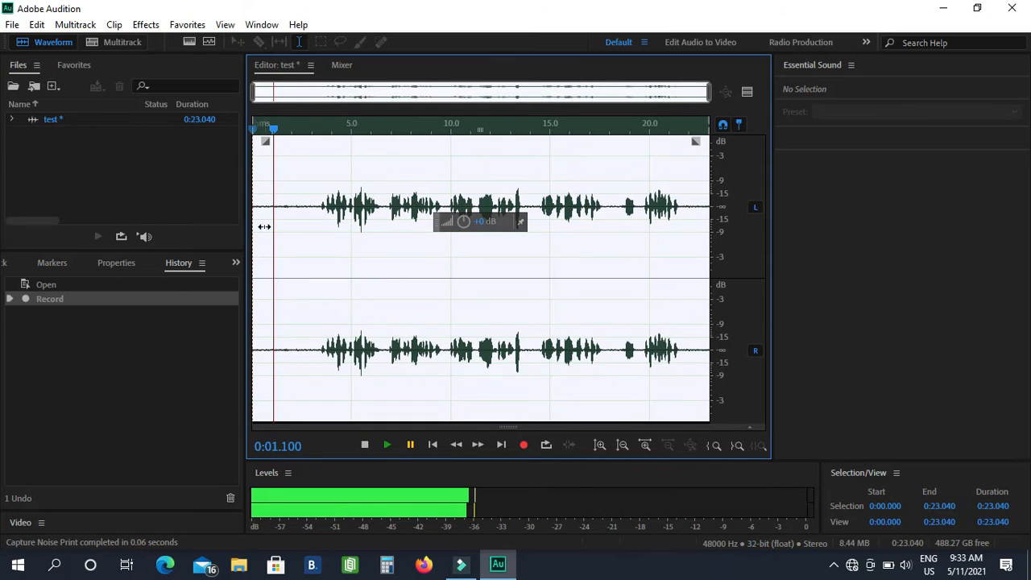
pyautogui.click(145, 25)
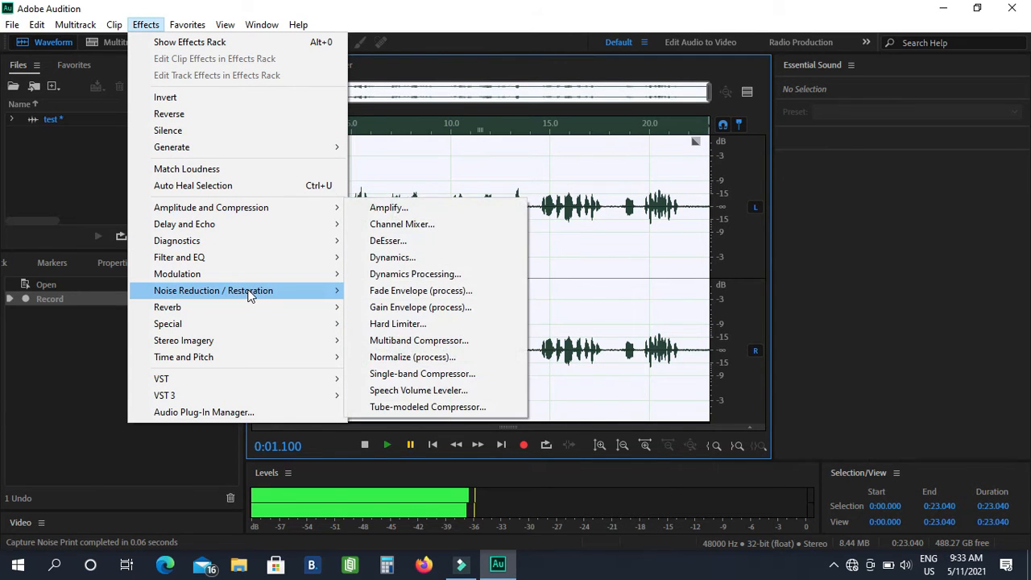
pyautogui.moveTo(249, 296)
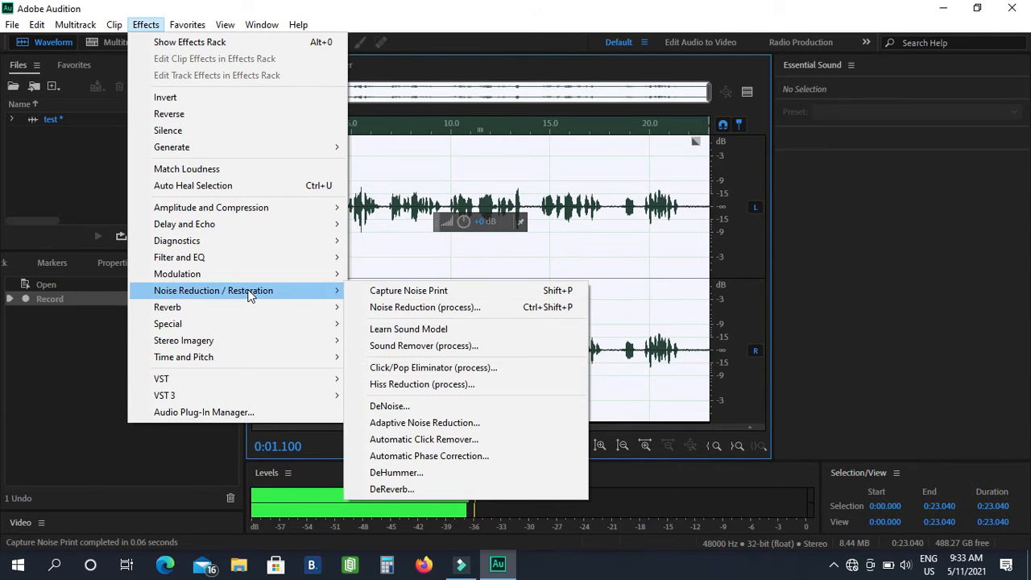
pyautogui.click(422, 309)
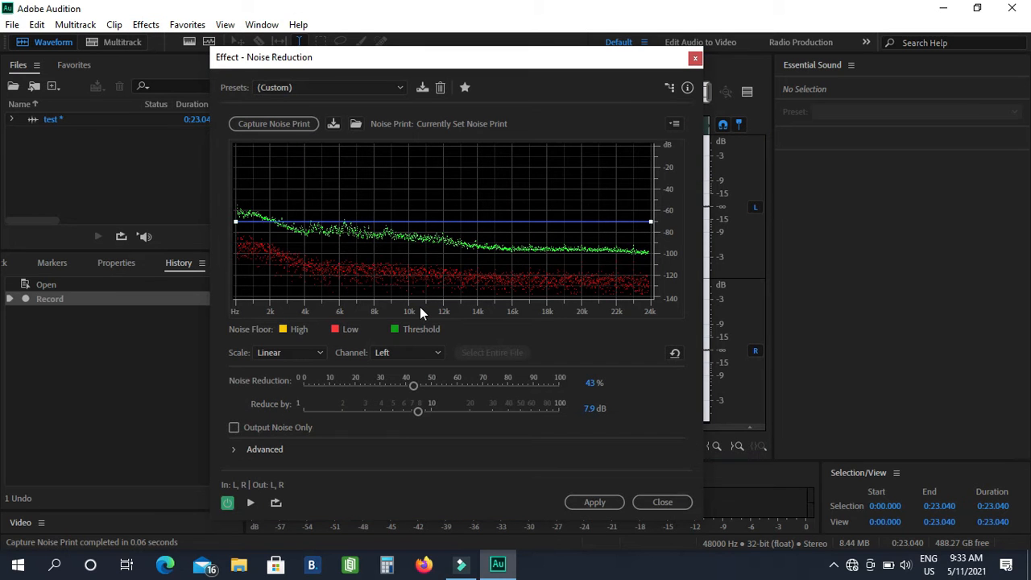
# - Preview the effect and try noise reduction amounts between 40% and 50% with Reduce by at 9.9 dB
pyautogui.click(251, 502)
pyautogui.moveTo(413, 385); pyautogui.dragTo(427, 411)
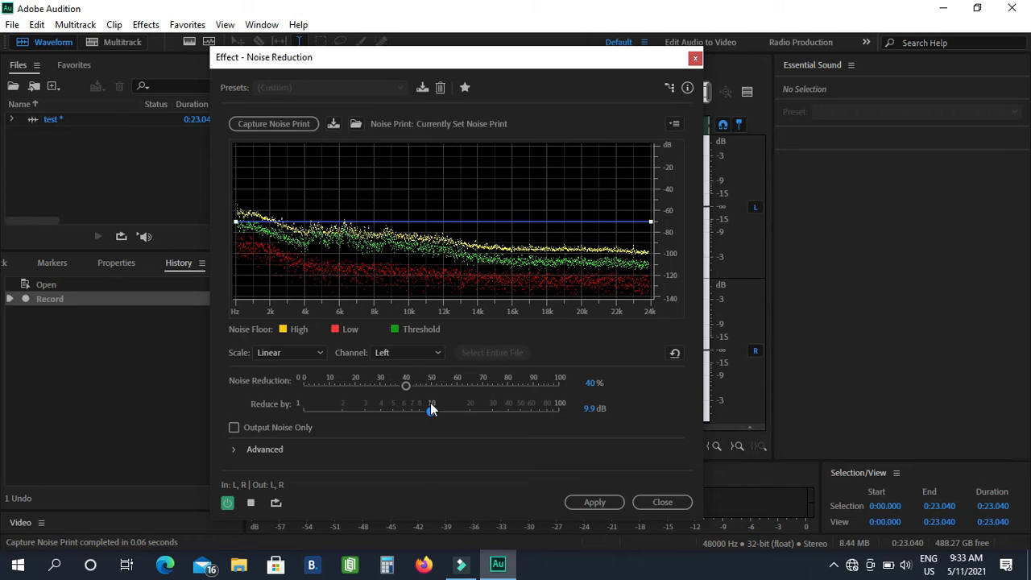
pyautogui.press('space')
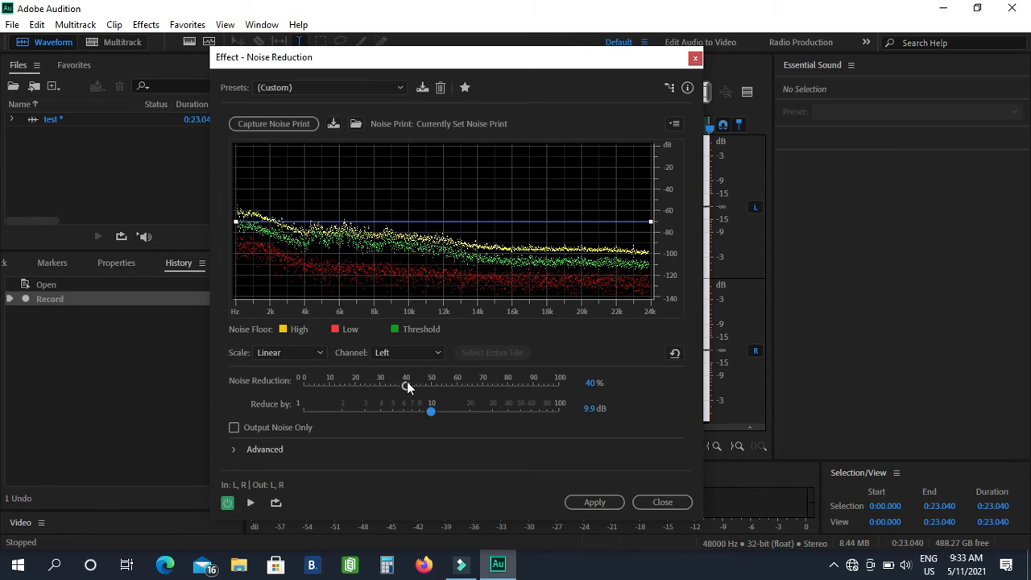
pyautogui.click(408, 386)
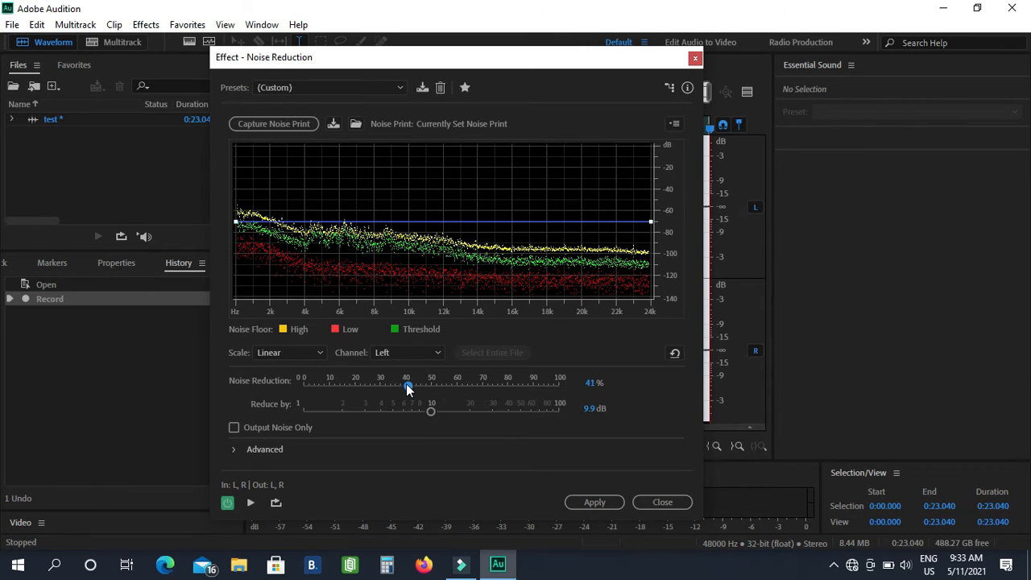
pyautogui.moveTo(409, 384); pyautogui.dragTo(427, 390)
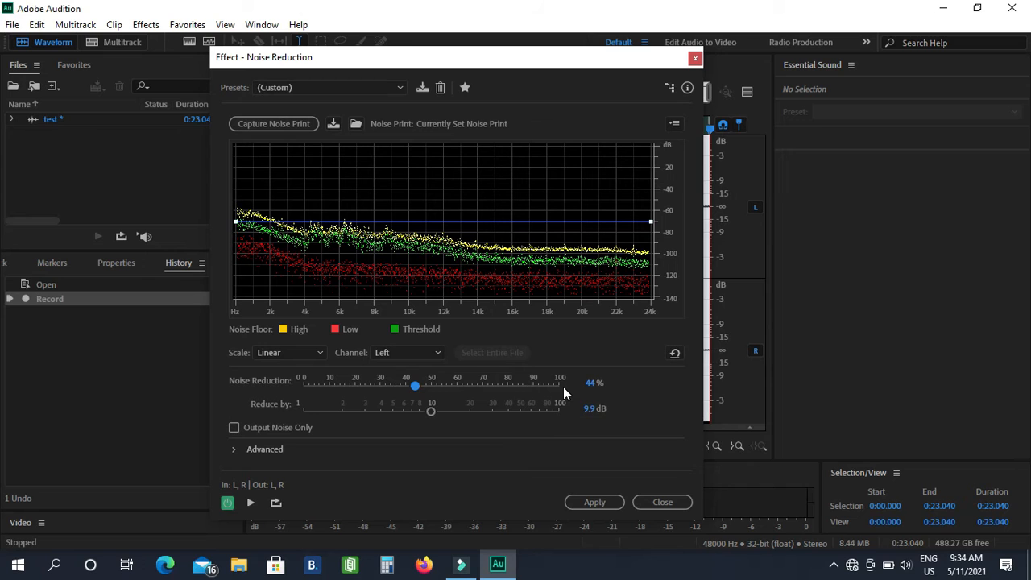
pyautogui.click(435, 352)
pyautogui.click(436, 351)
pyautogui.moveTo(415, 387); pyautogui.dragTo(423, 386)
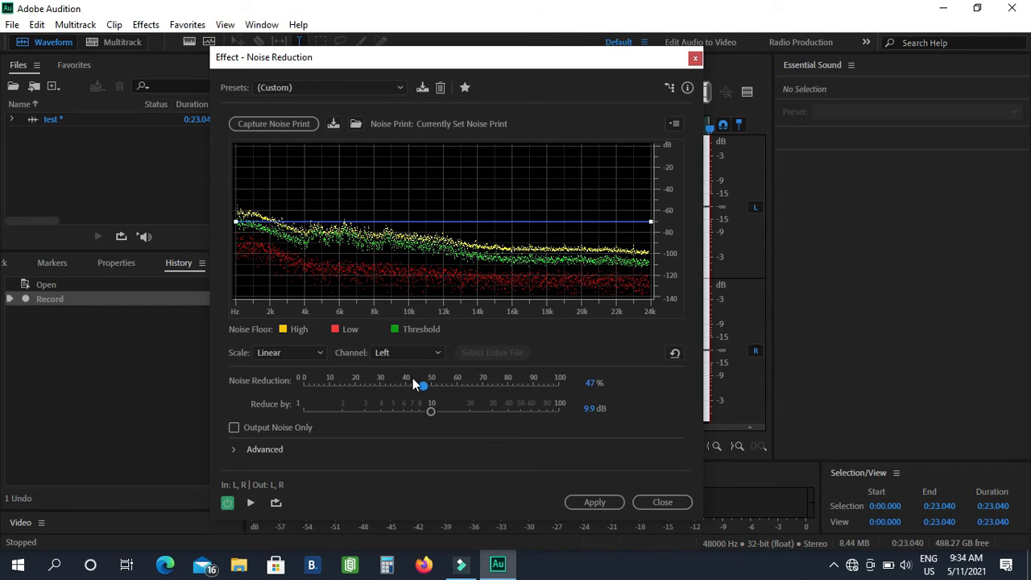
pyautogui.moveTo(422, 383); pyautogui.dragTo(430, 381)
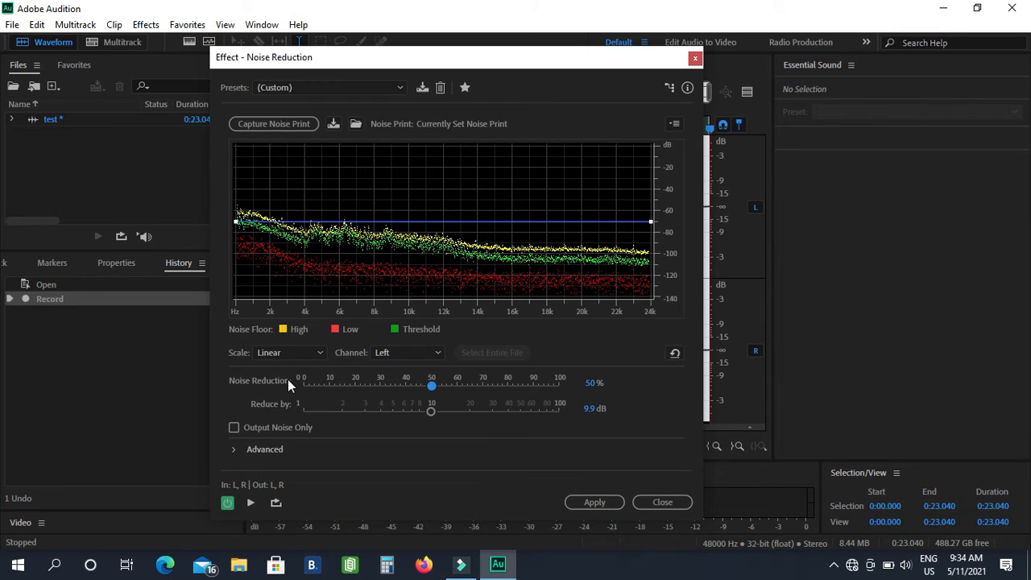
# - Set Noise Reduction to 41% and Reduce by to 8.4 dB, and apply the effect to the recording
pyautogui.moveTo(431, 411); pyautogui.dragTo(413, 412)
pyautogui.moveTo(433, 384); pyautogui.dragTo(419, 412)
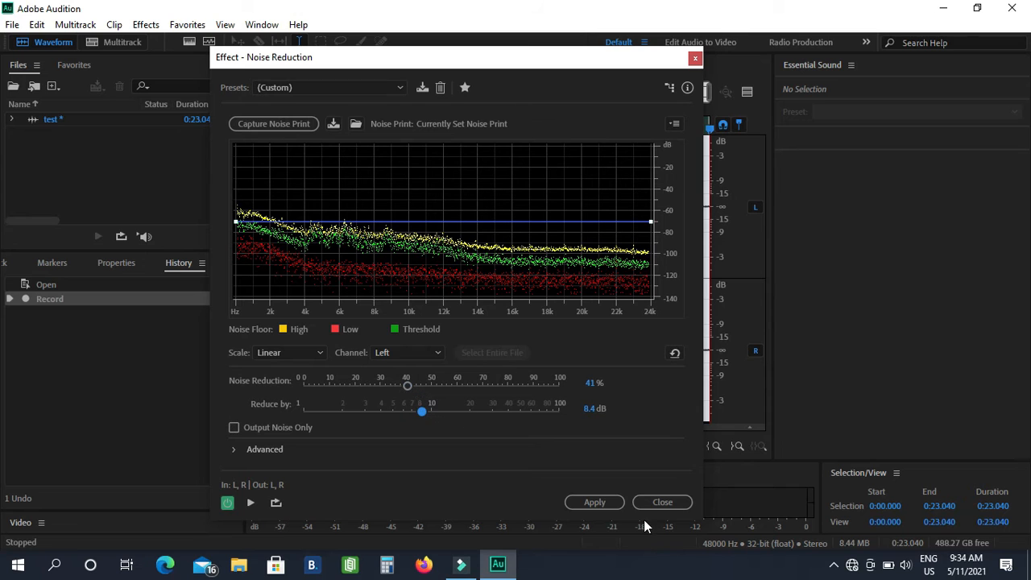
pyautogui.click(594, 501)
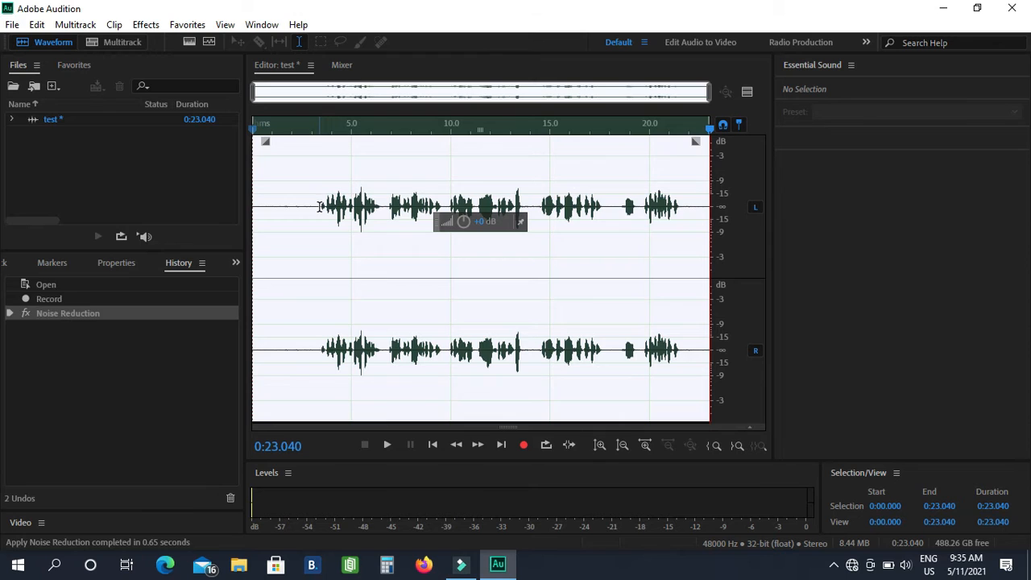
# - Undo the noise reduction to compare the background noise in the opening section, and redo it on the recording
pyautogui.hotkey('ctrl', 'z')
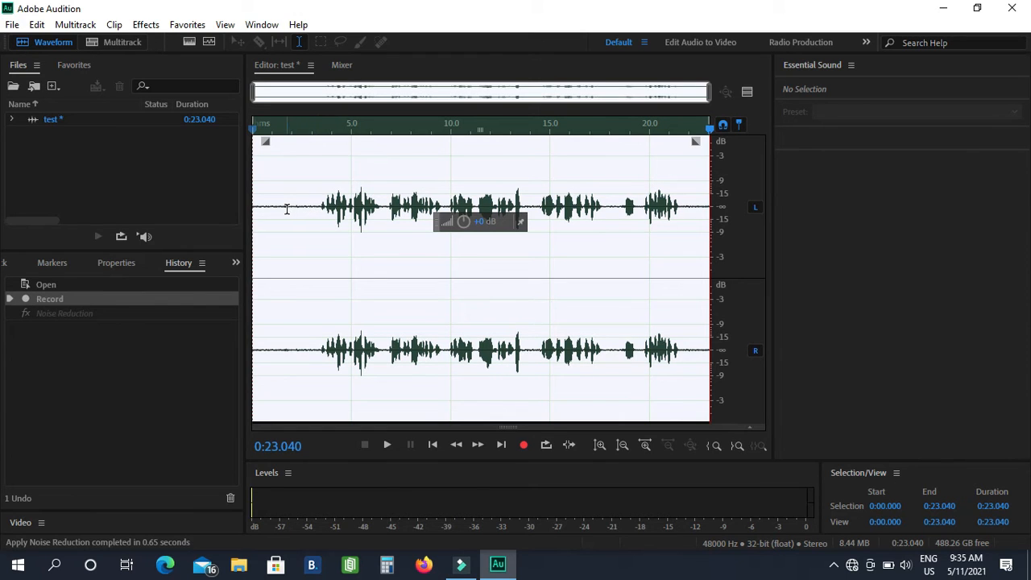
pyautogui.moveTo(312, 207); pyautogui.dragTo(266, 213)
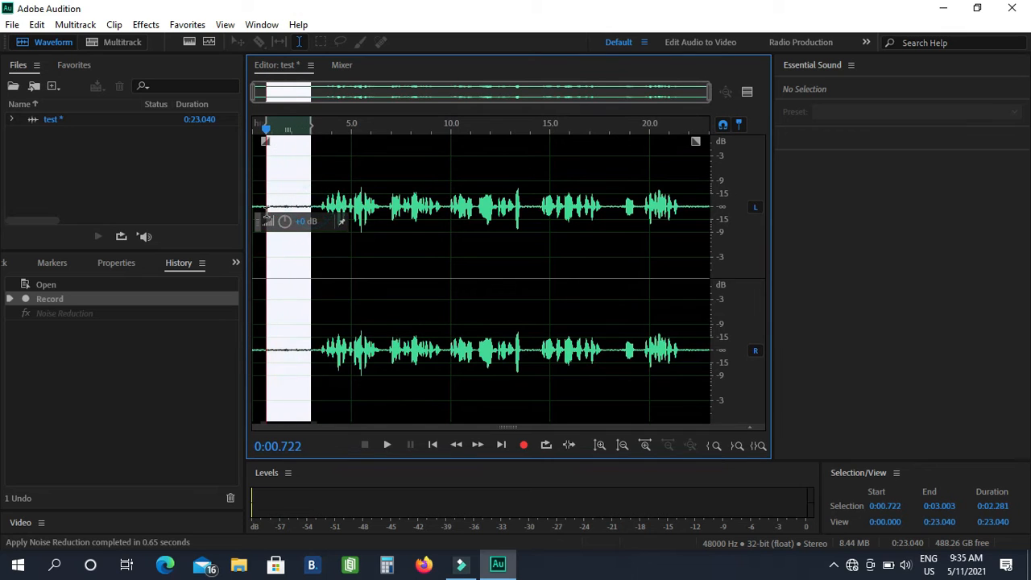
pyautogui.click(293, 256)
pyautogui.doubleClick(295, 257)
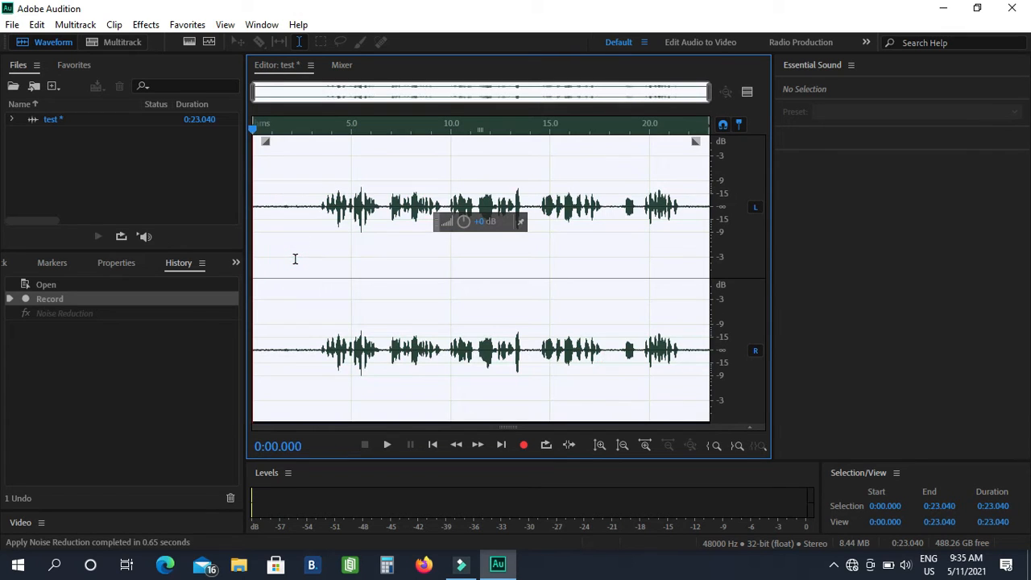
pyautogui.hotkey('ctrl', 'shift', 'z')
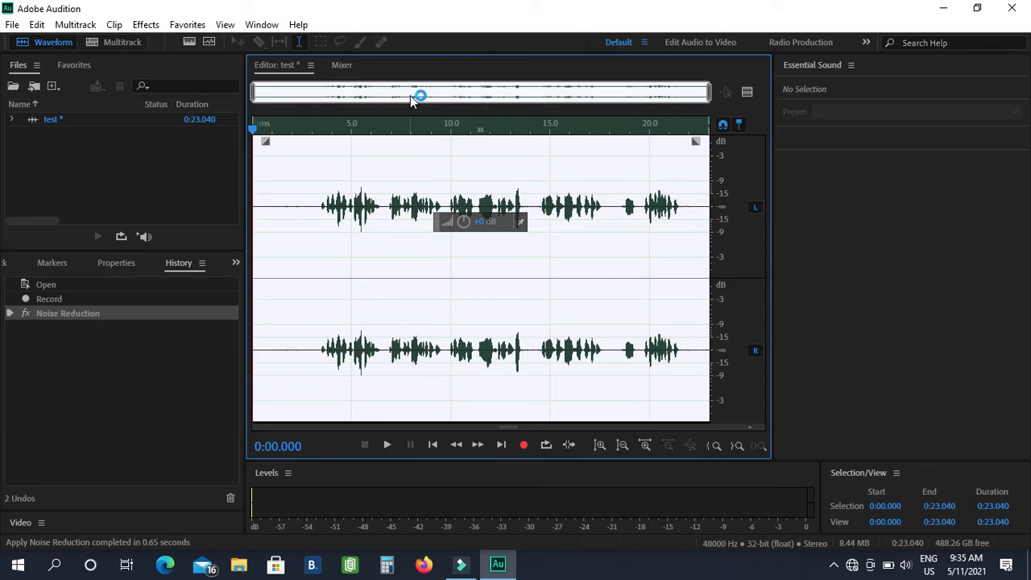
# - Apply the Parametric Equalizer with the Vocal Enhancer preset to the entire recording
pyautogui.click(146, 24)
pyautogui.moveTo(213, 290)
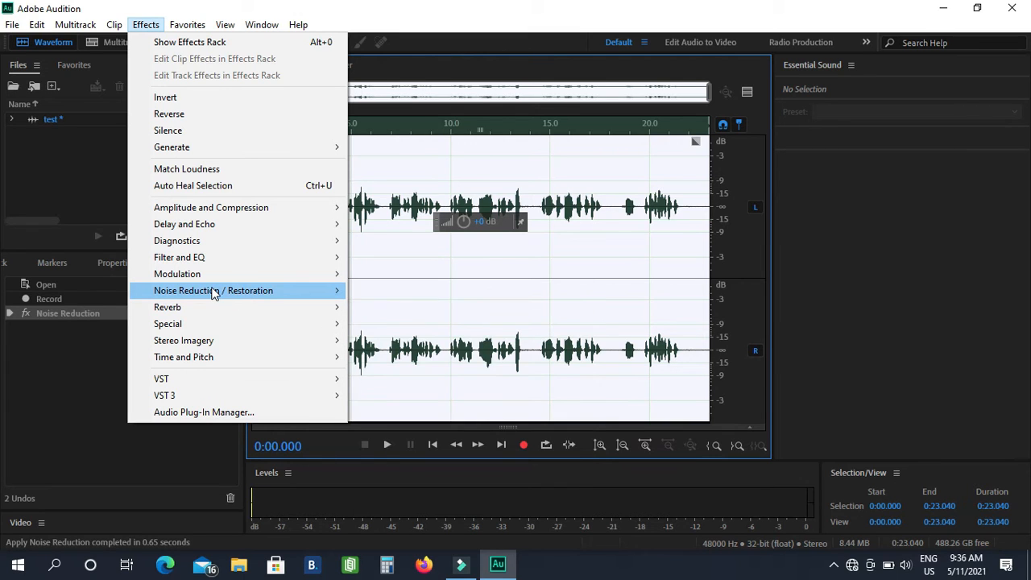
pyautogui.moveTo(322, 291)
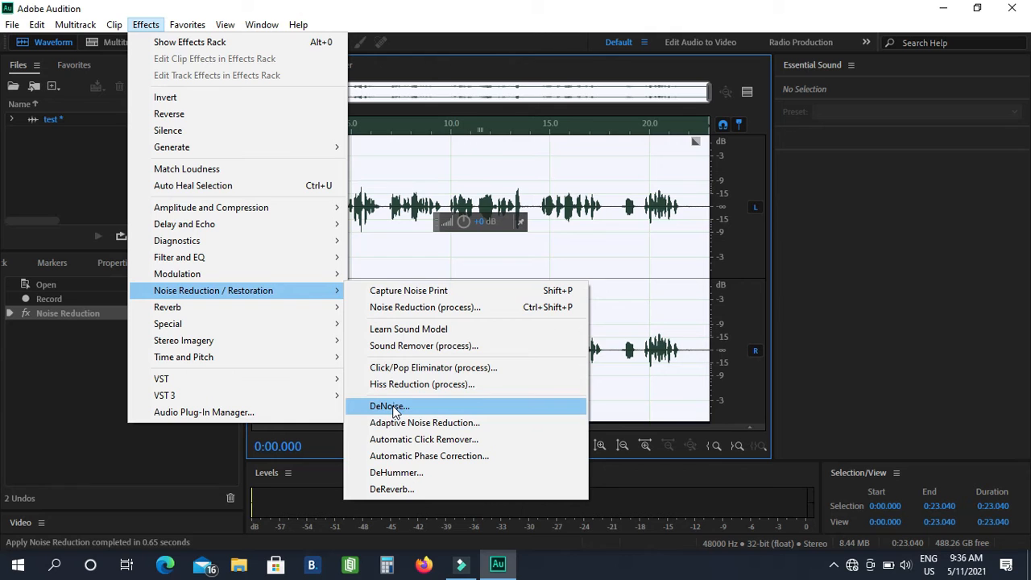
pyautogui.moveTo(238, 326)
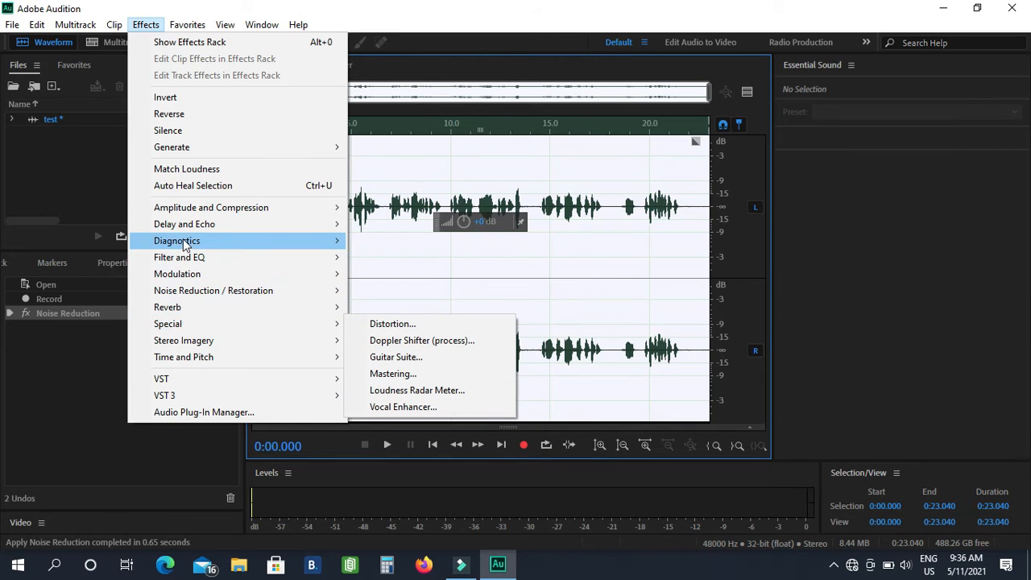
pyautogui.moveTo(193, 259)
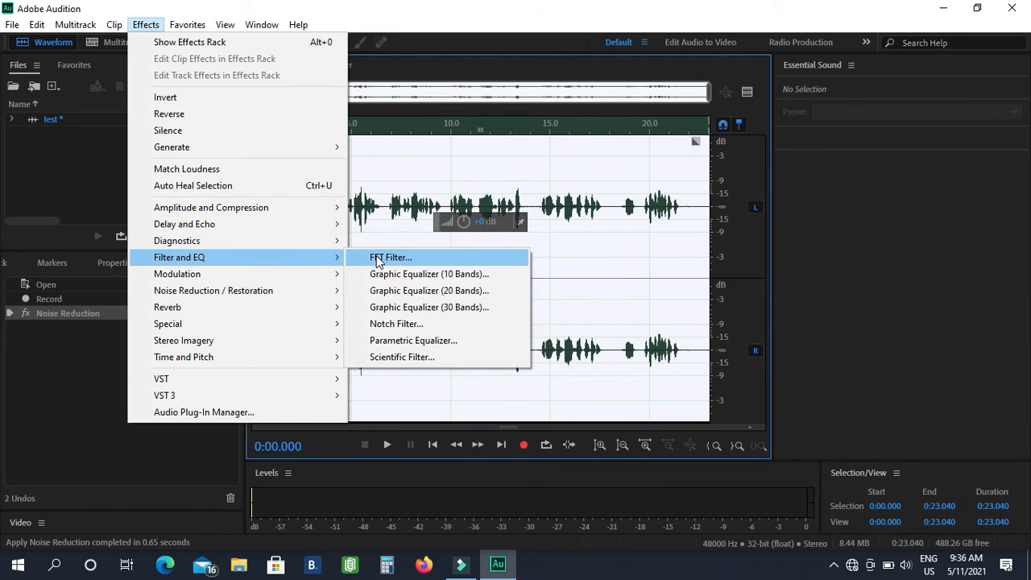
pyautogui.click(383, 341)
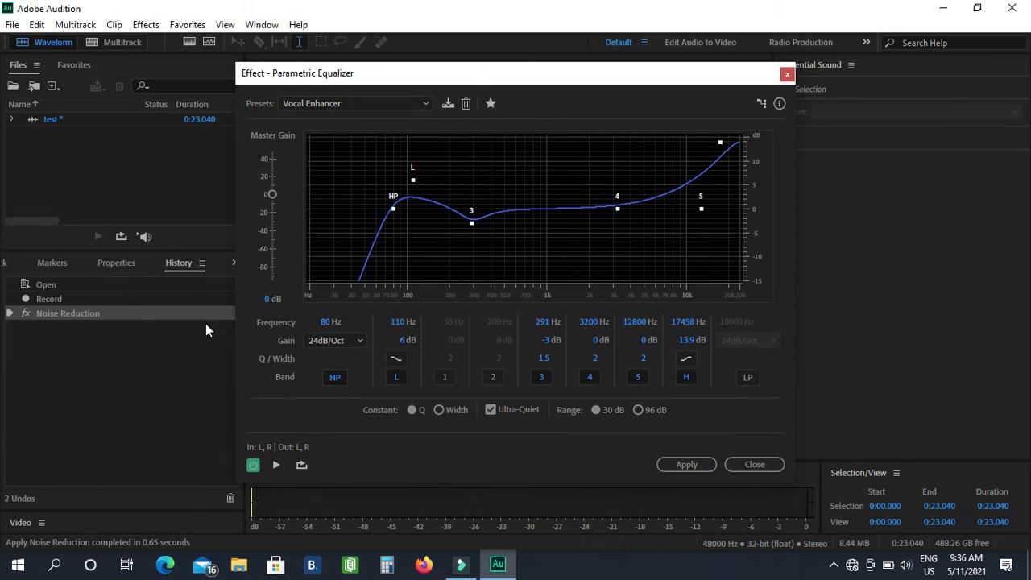
pyautogui.click(358, 100)
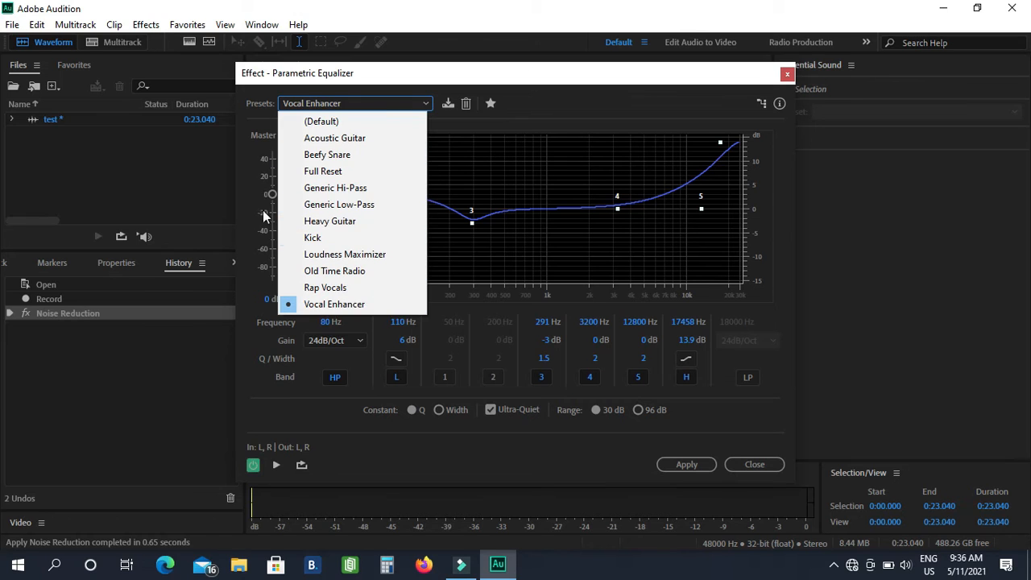
pyautogui.click(351, 305)
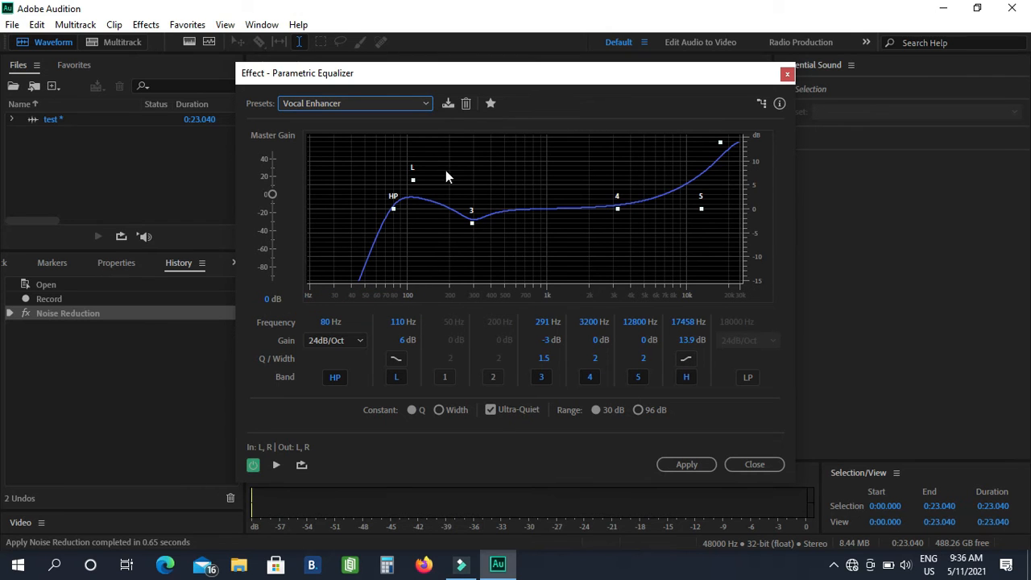
pyautogui.click(689, 465)
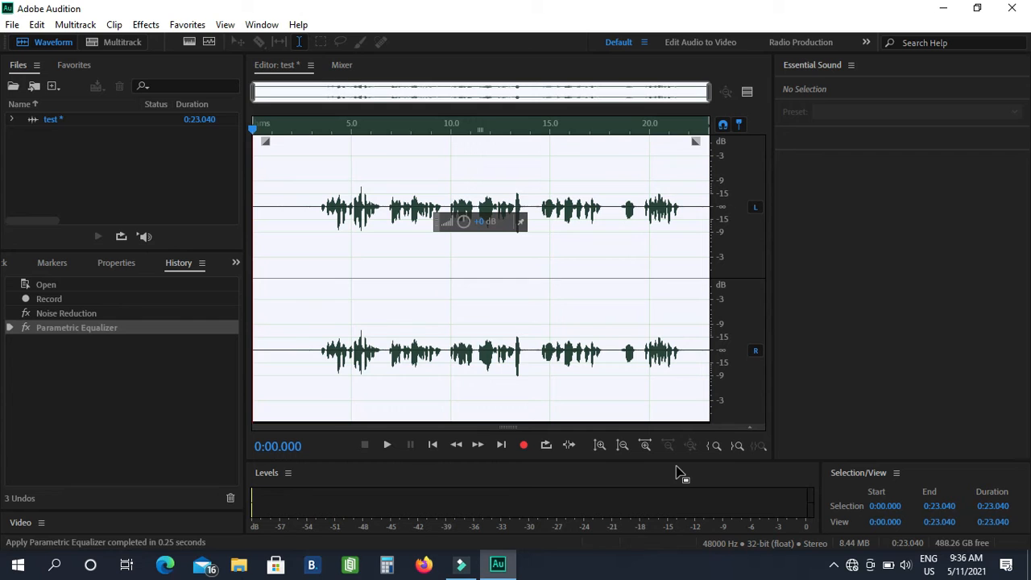
pyautogui.click(150, 30)
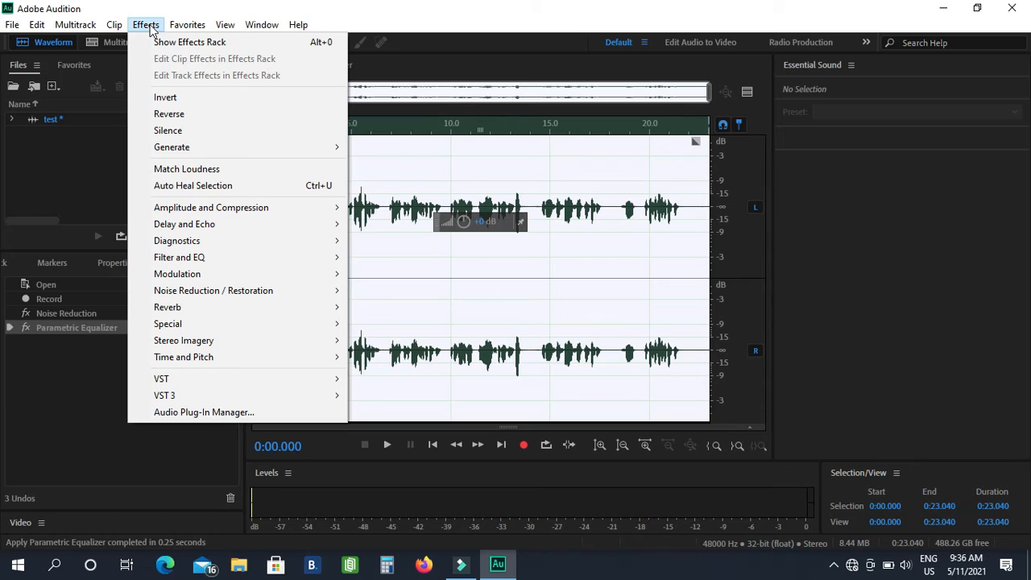
pyautogui.moveTo(217, 257)
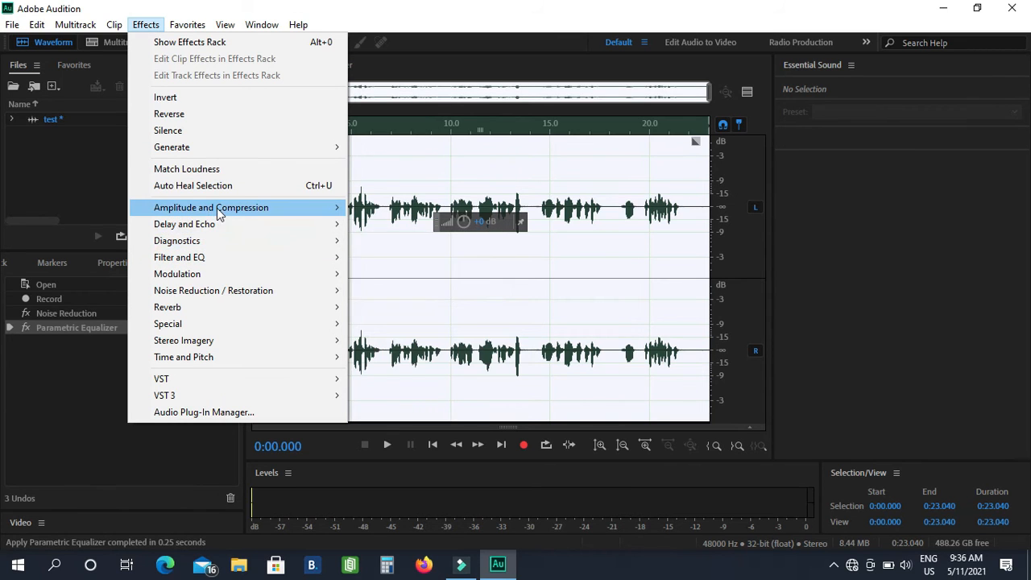
pyautogui.moveTo(198, 214)
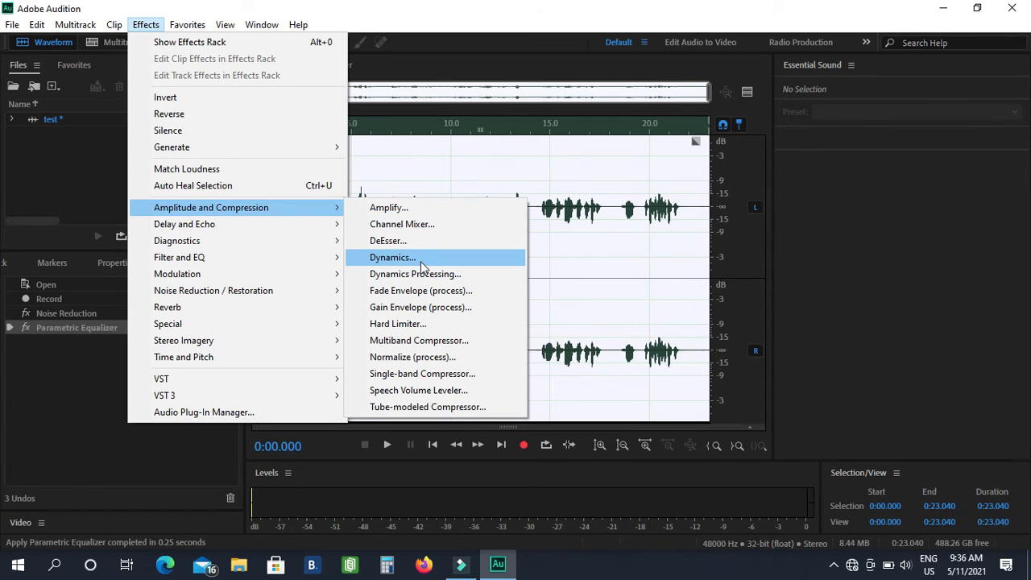
pyautogui.click(392, 256)
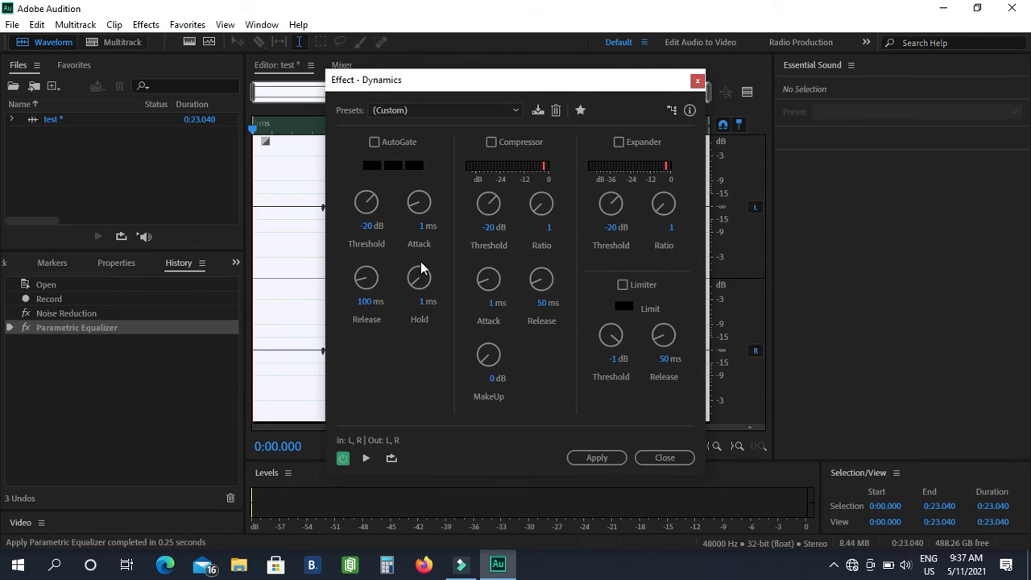
pyautogui.click(422, 114)
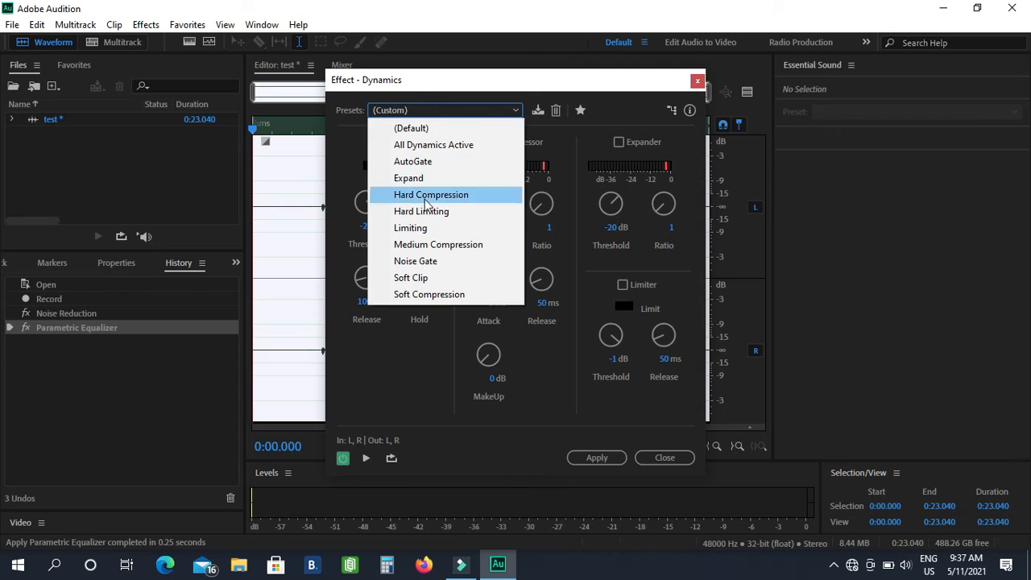
pyautogui.click(426, 111)
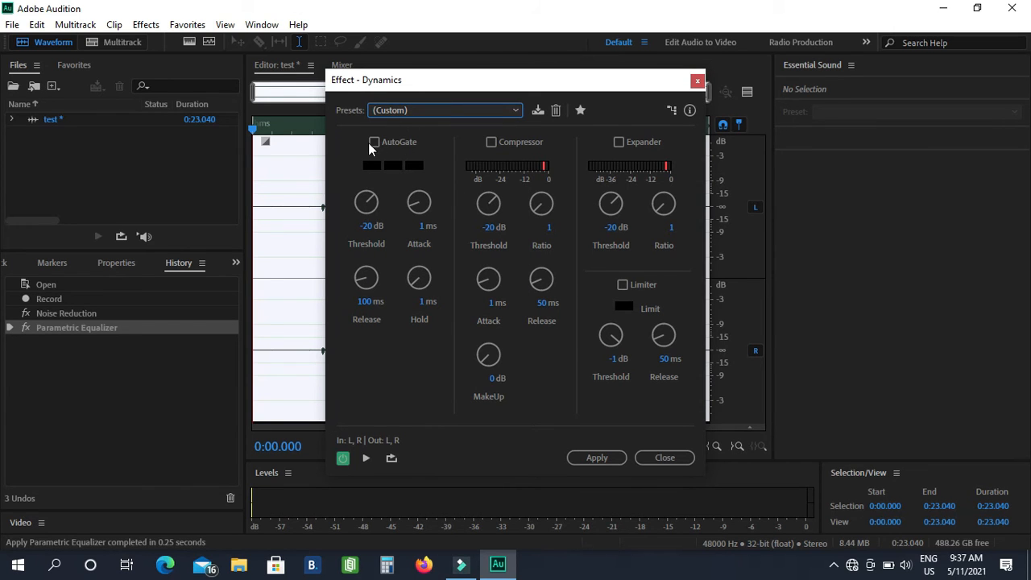
pyautogui.click(698, 80)
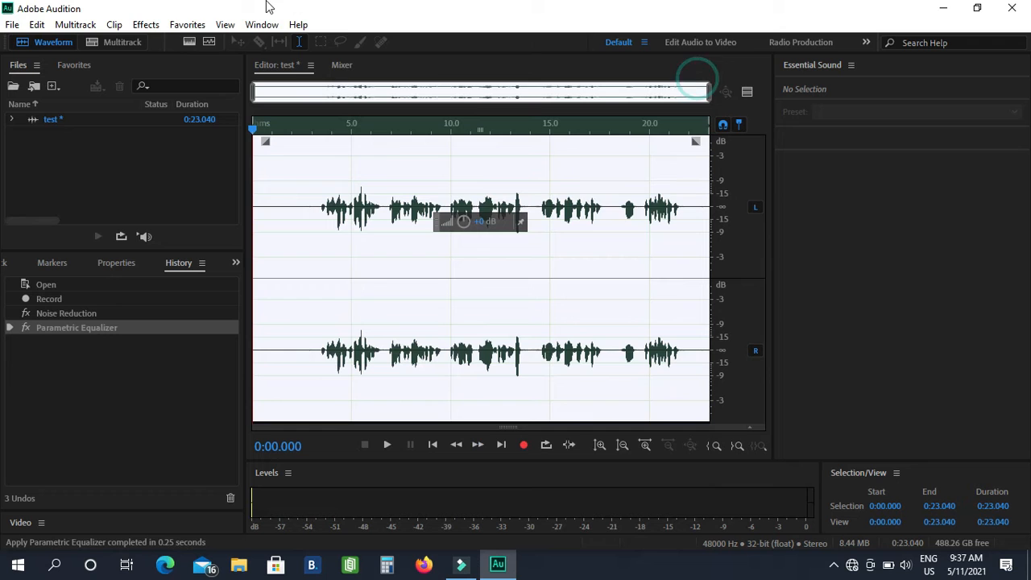
# - Open the Single-band Compressor effect for the recording and choose the Voice Over preset
pyautogui.click(145, 24)
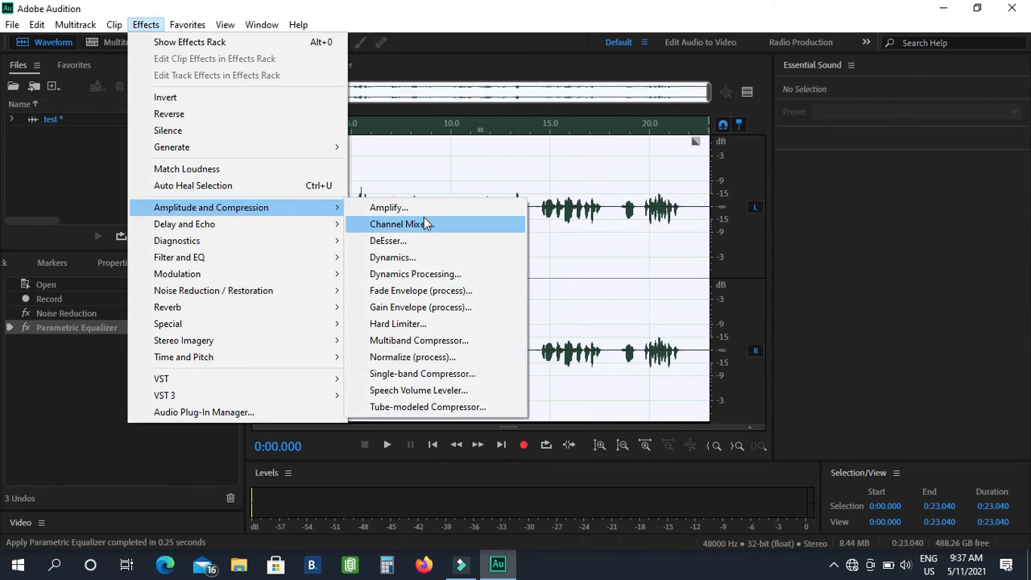
pyautogui.click(408, 373)
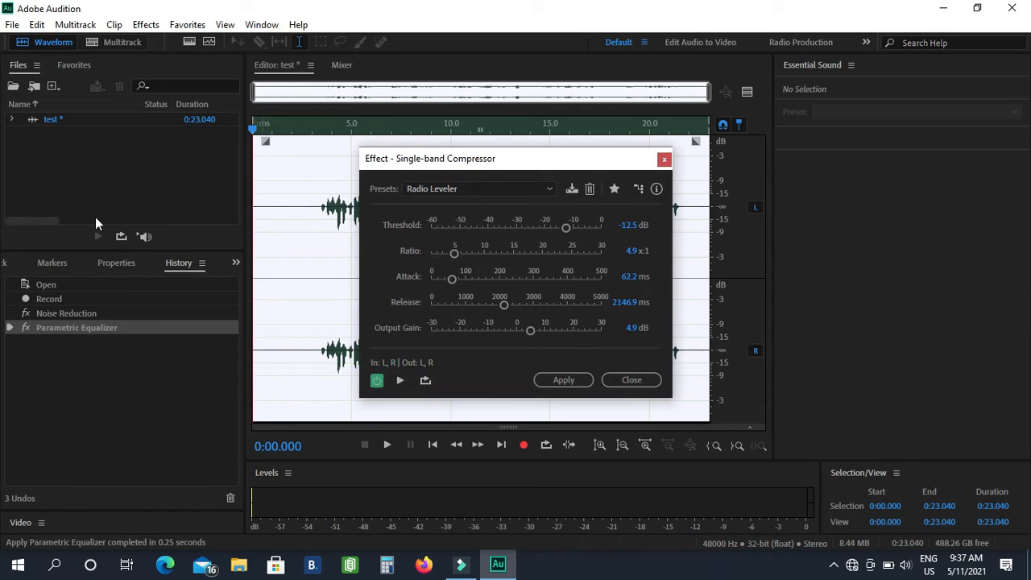
pyautogui.click(488, 189)
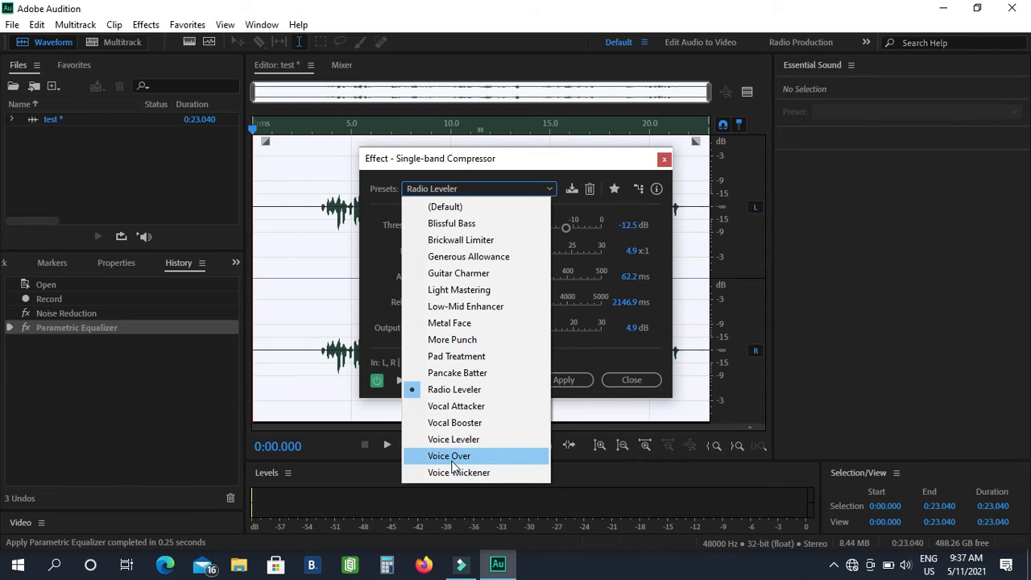
pyautogui.click(452, 457)
pyautogui.click(479, 189)
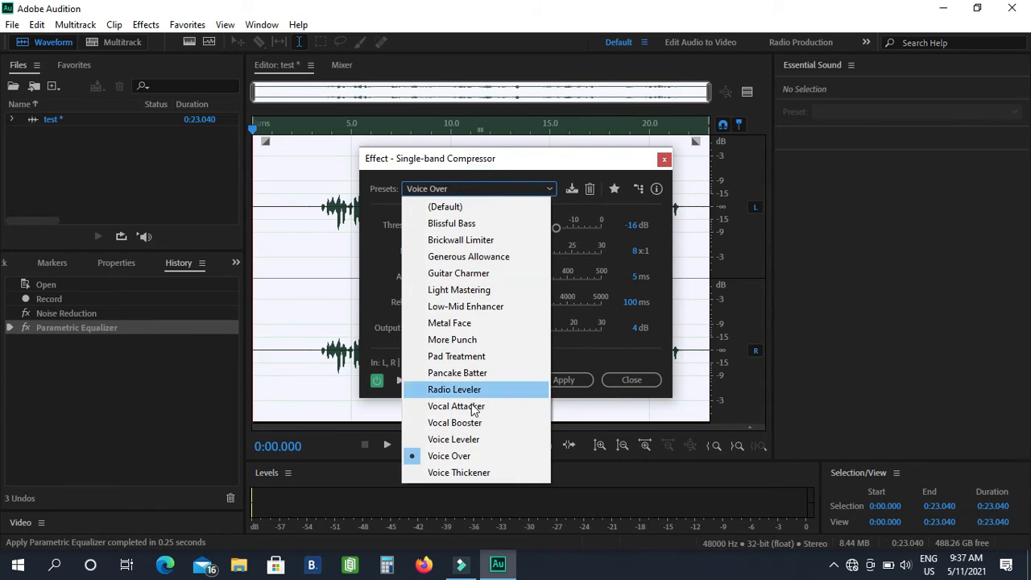
pyautogui.click(478, 456)
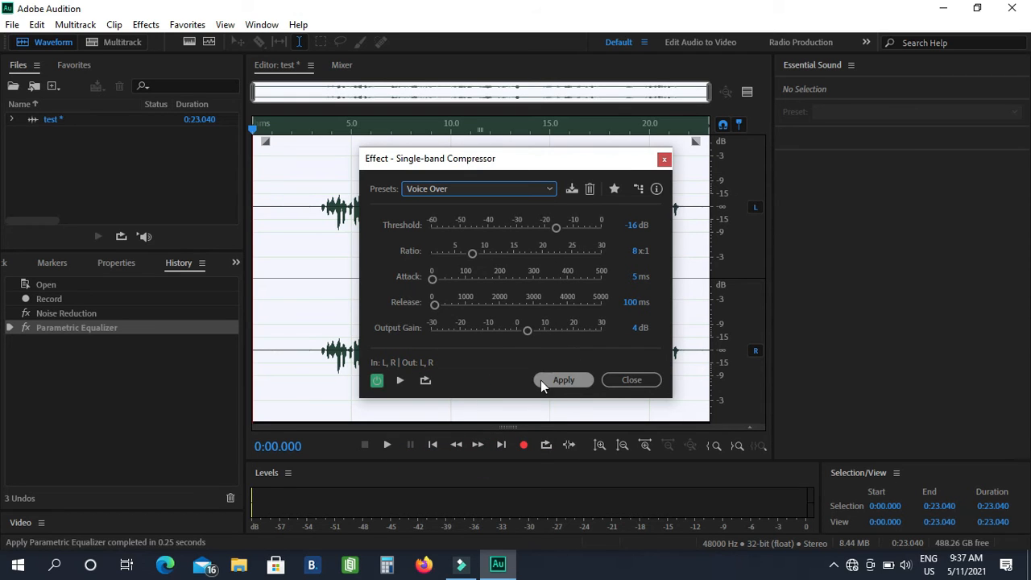
# - Preview the Voice Over compression on the recording and apply the effect
pyautogui.click(400, 381)
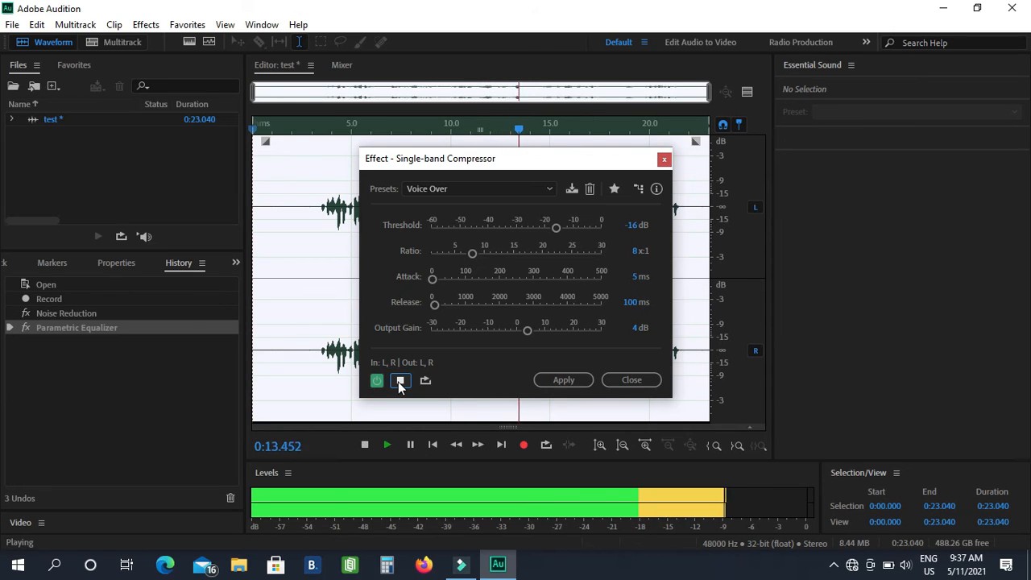
pyautogui.click(400, 380)
pyautogui.click(386, 445)
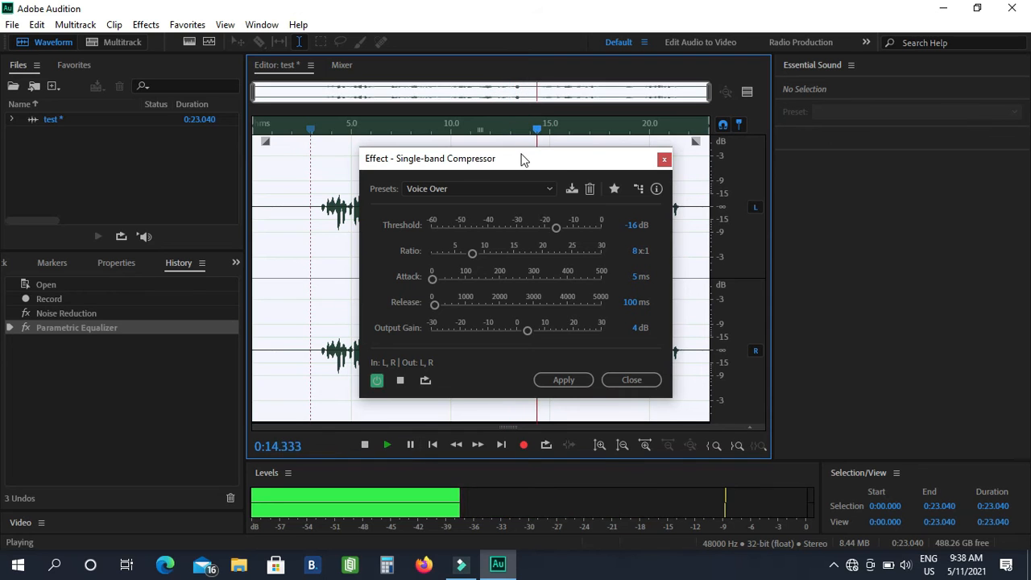
pyautogui.moveTo(561, 161); pyautogui.dragTo(548, 222)
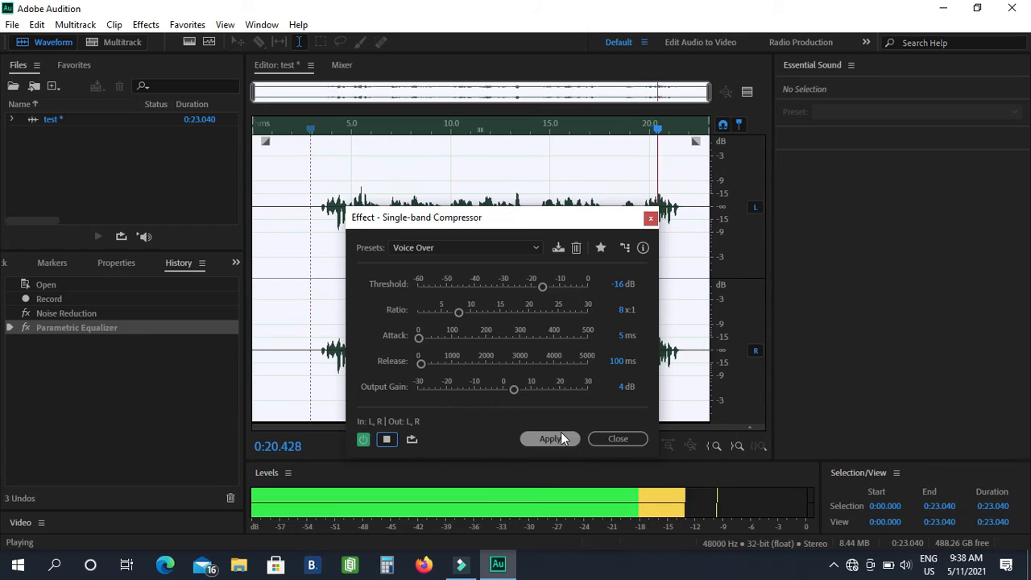
pyautogui.click(536, 439)
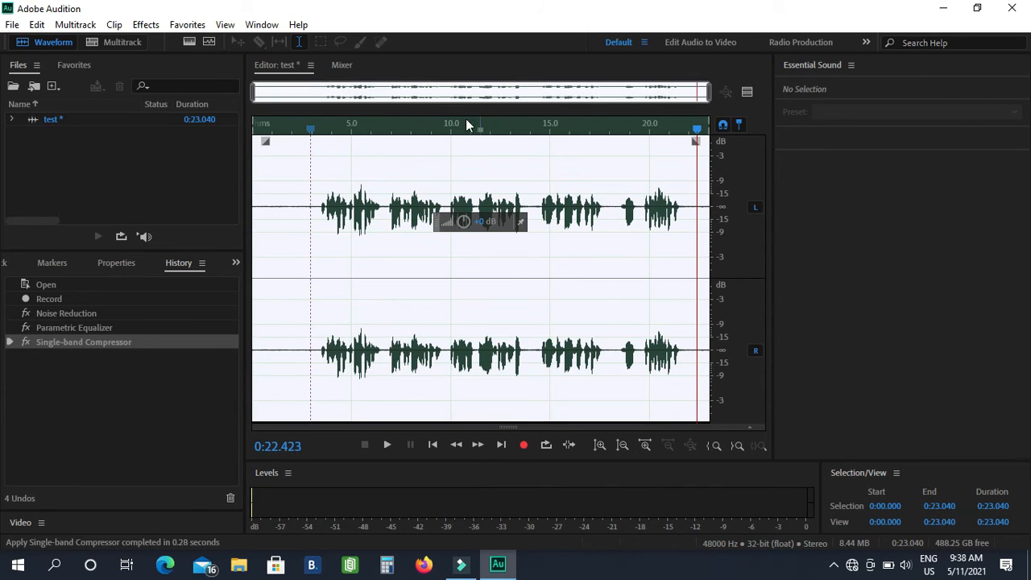
# - Play back the compressed recording from about the 3-second mark to check the processed voice
pyautogui.click(388, 445)
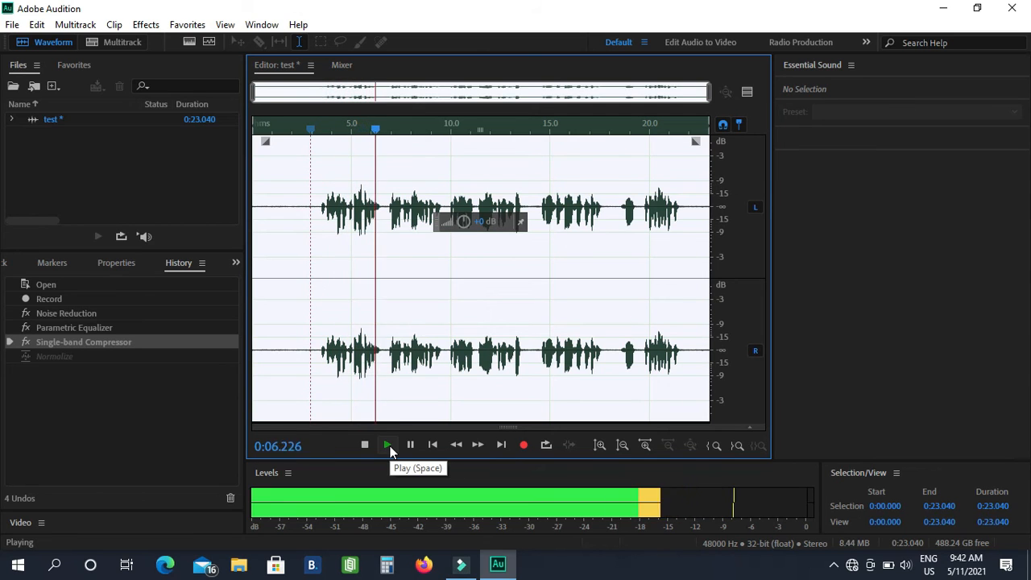
pyautogui.click(409, 445)
pyautogui.moveTo(389, 130); pyautogui.dragTo(315, 156)
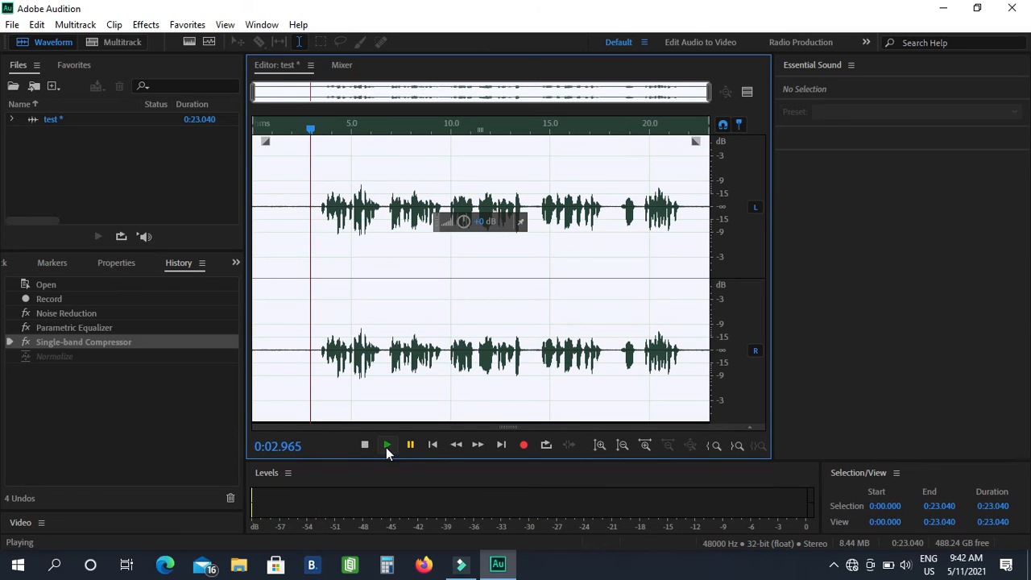
pyautogui.click(386, 446)
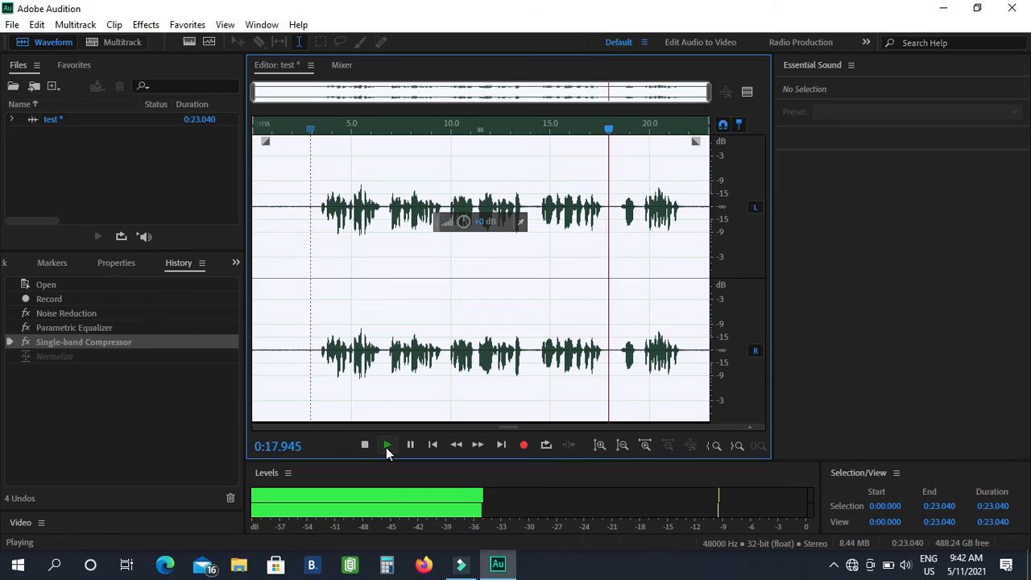
pyautogui.click(410, 446)
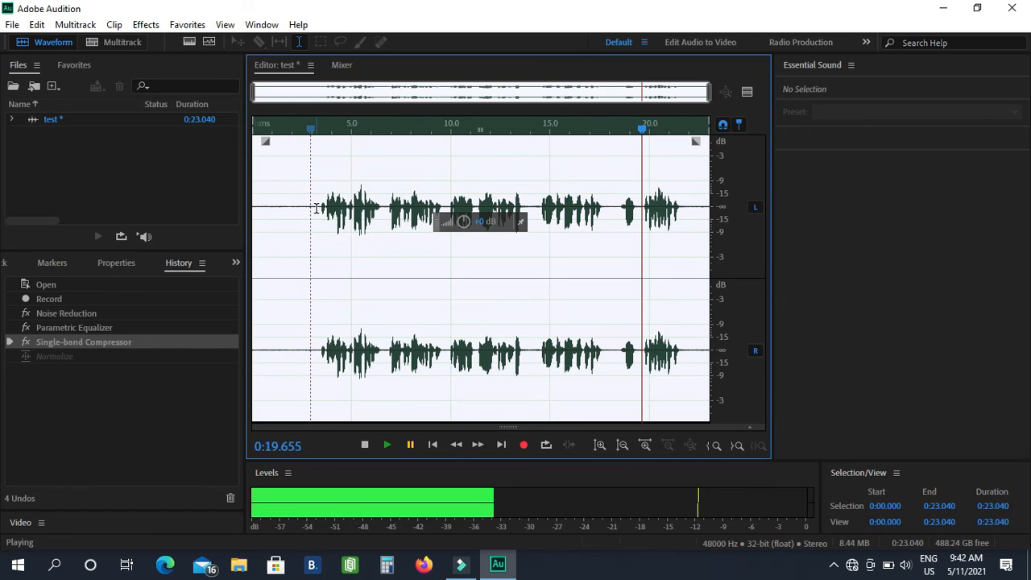
# - Select the silent opening section up to about 3.2 seconds, and reselect the entire recording
pyautogui.moveTo(317, 208); pyautogui.dragTo(266, 213)
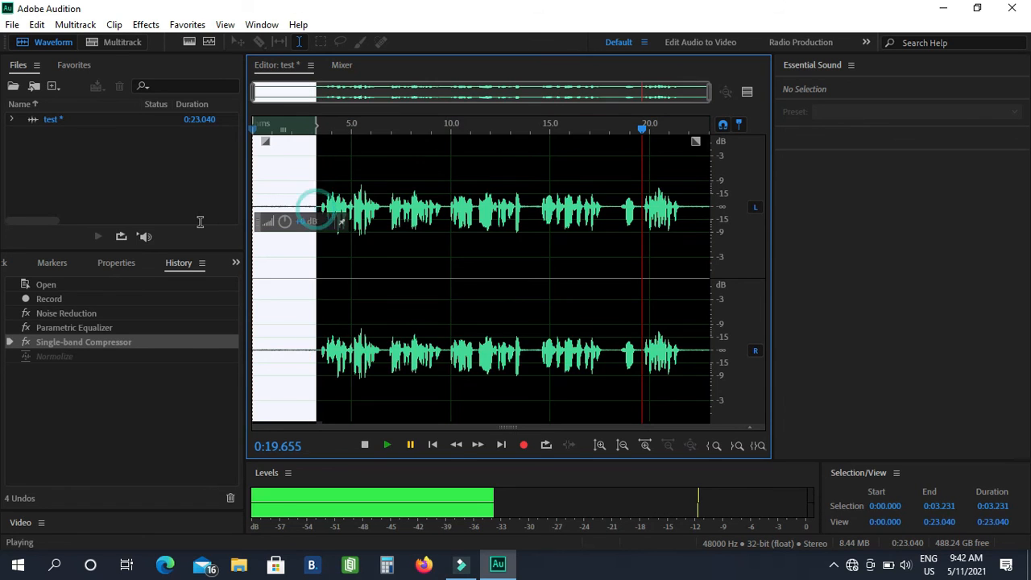
pyautogui.click(338, 309)
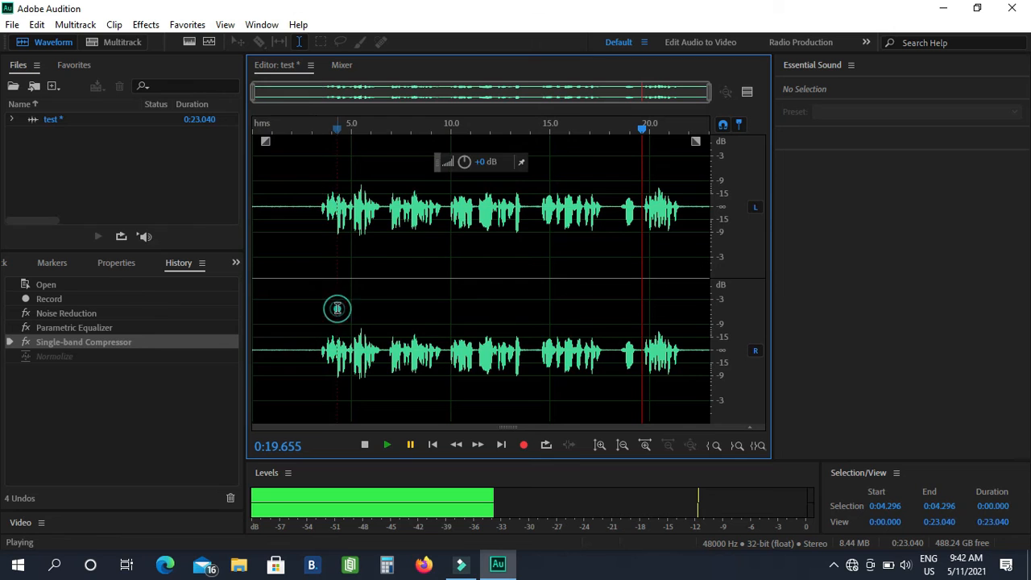
pyautogui.doubleClick(312, 207)
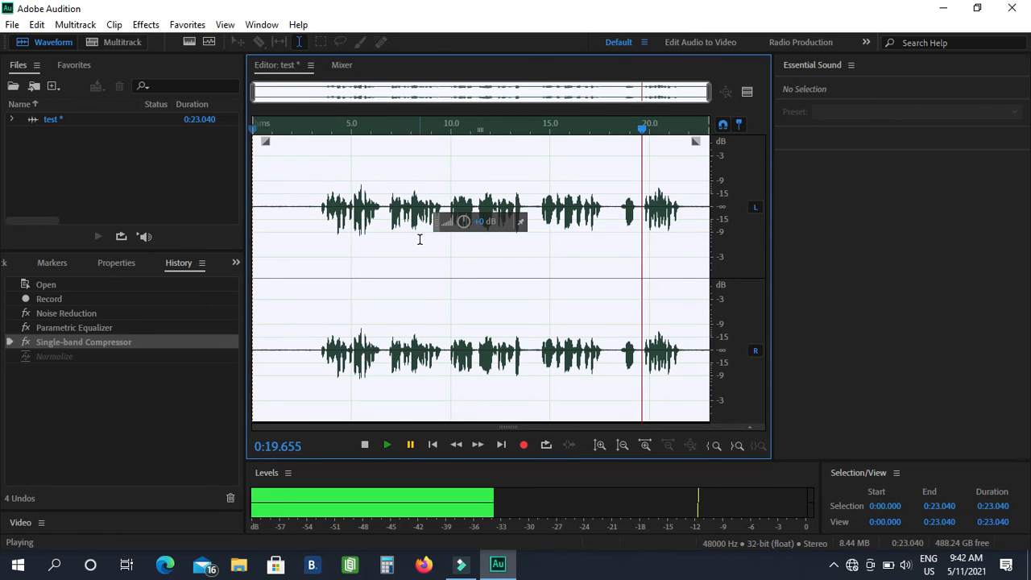
pyautogui.click(12, 24)
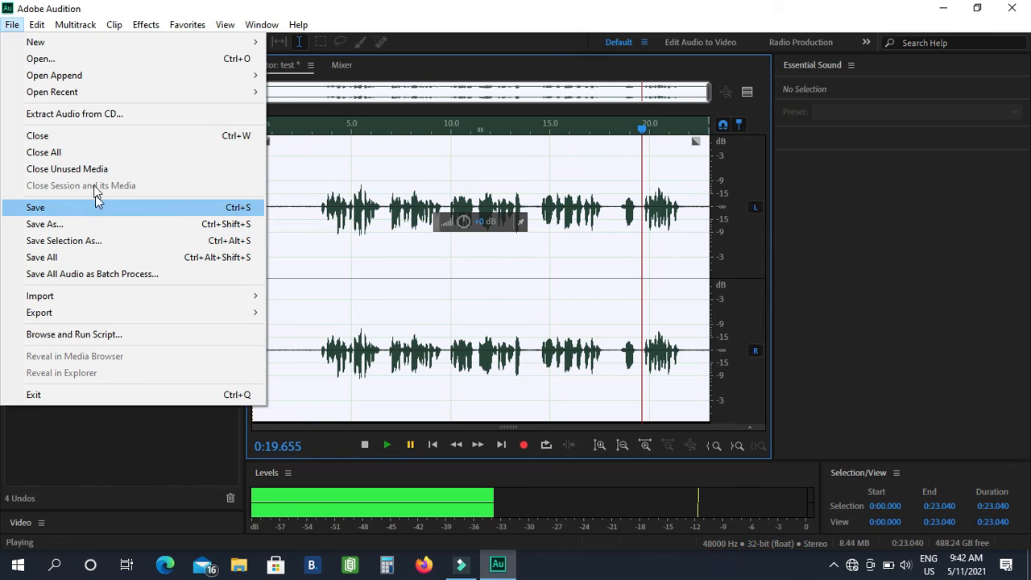
pyautogui.click(298, 24)
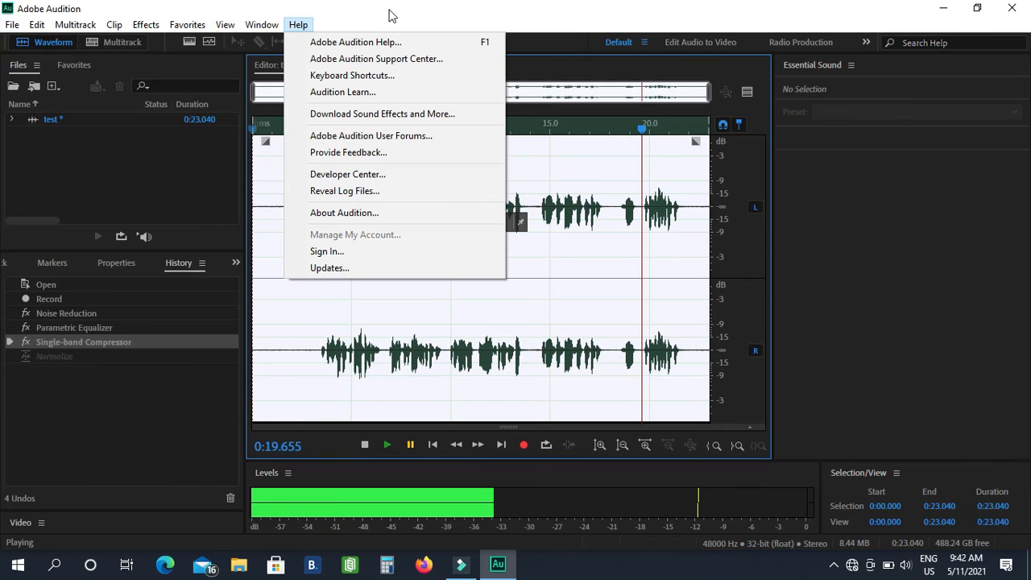
pyautogui.click(8, 29)
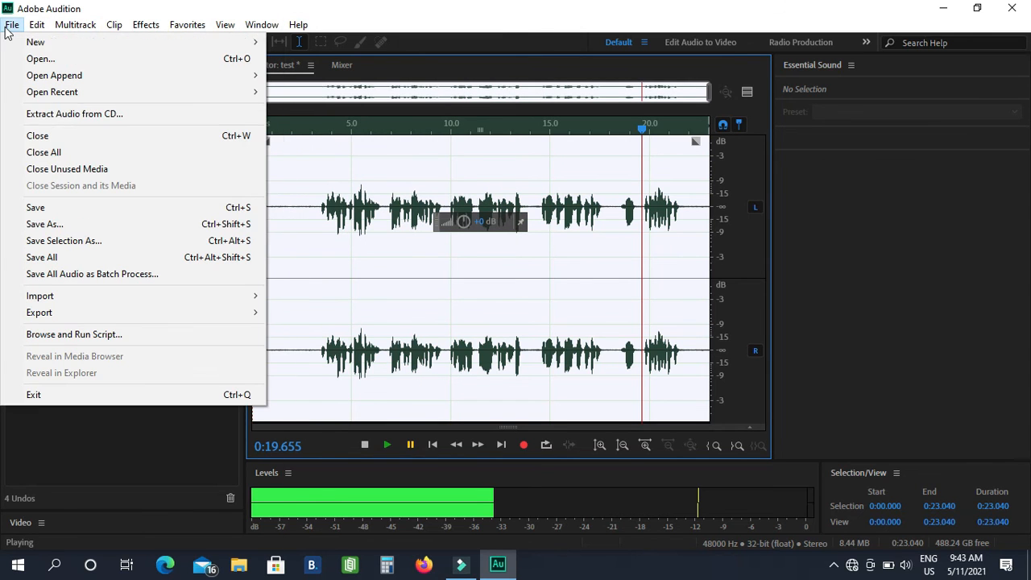
pyautogui.click(358, 8)
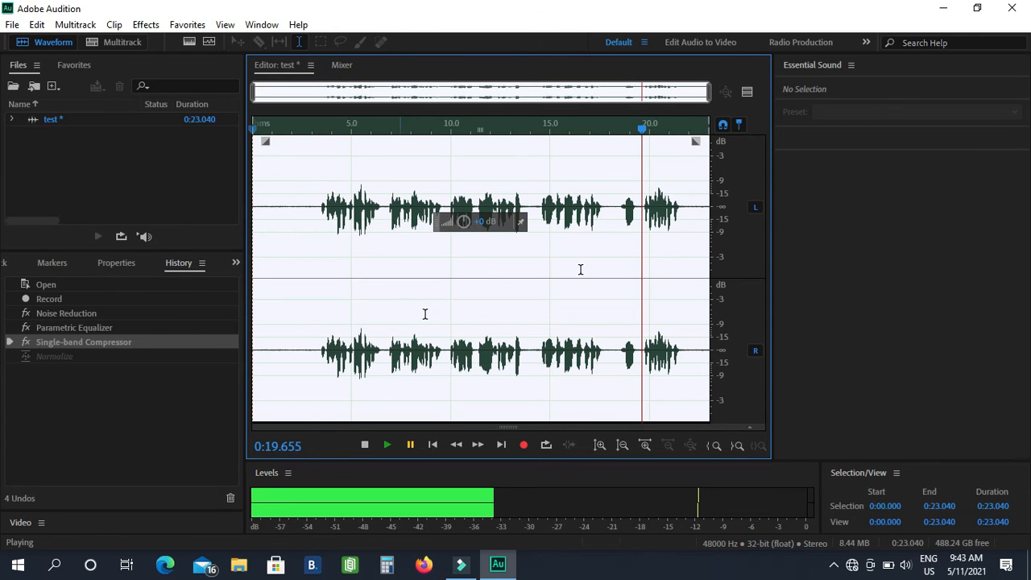
# - Minimize the Adobe Audition and Filmora windows to show the desktop
pyautogui.click(943, 8)
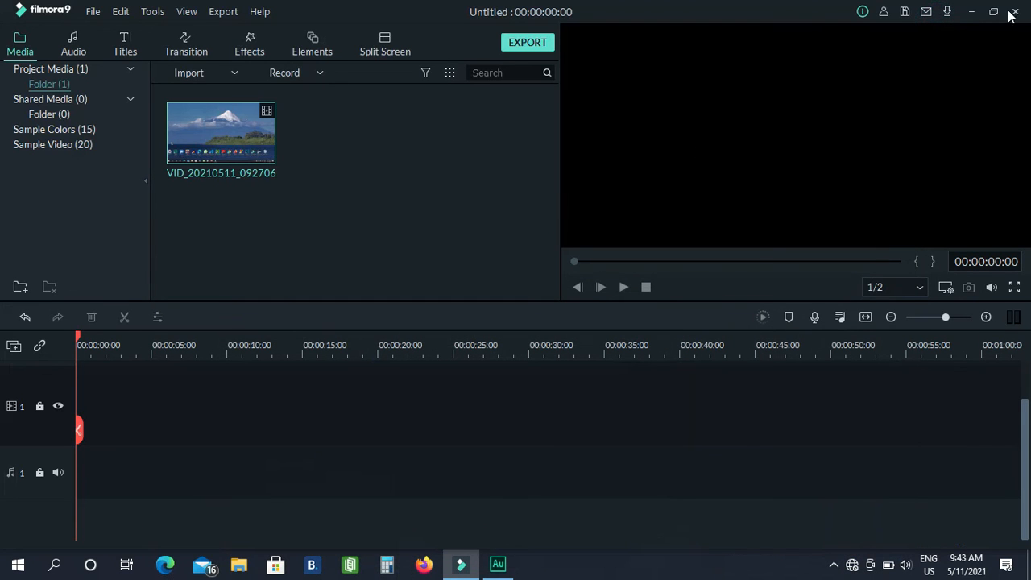
pyautogui.click(971, 11)
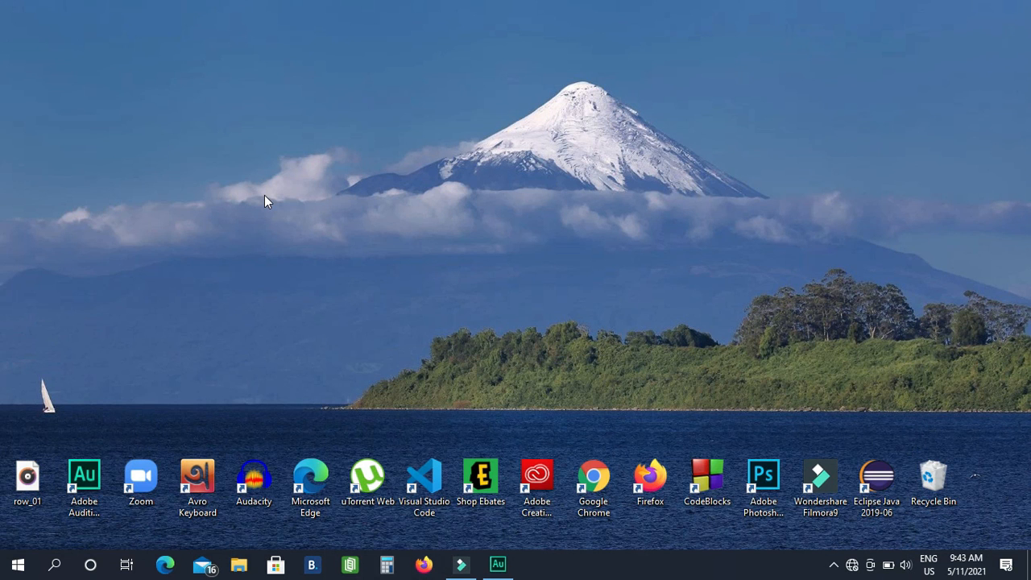